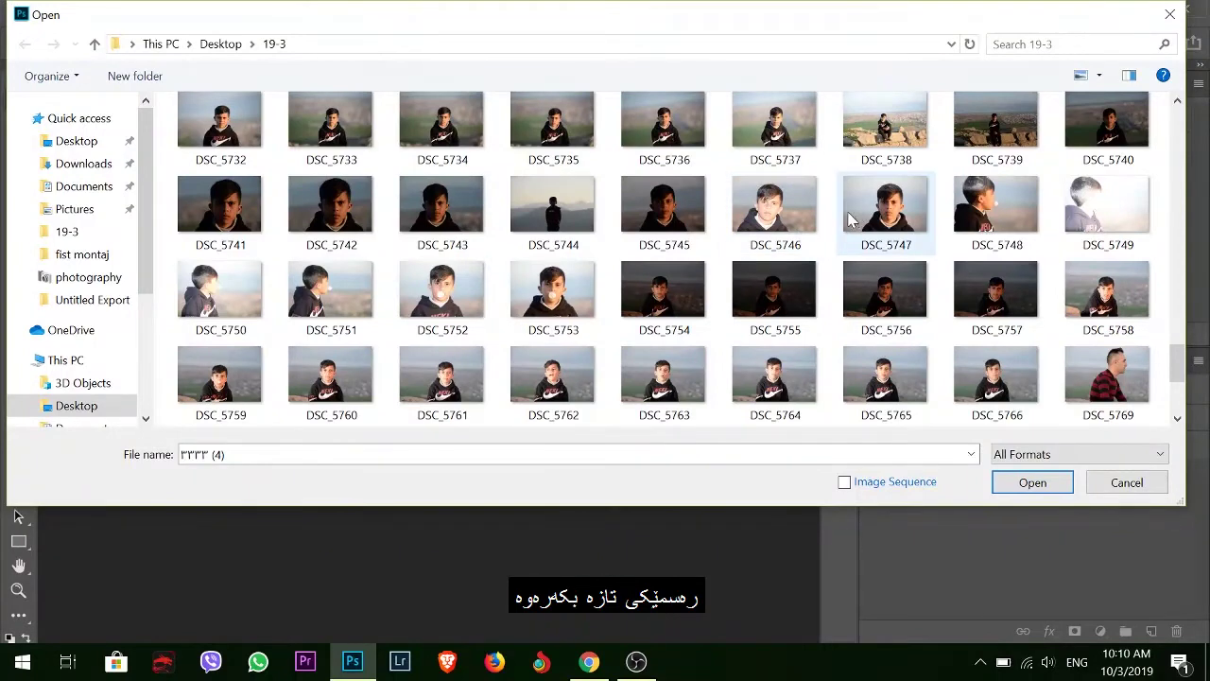
# Open the raw photo DSC_5752 in Camera Raw and slightly lower its Exposure.
pyautogui.doubleClick(442, 295)
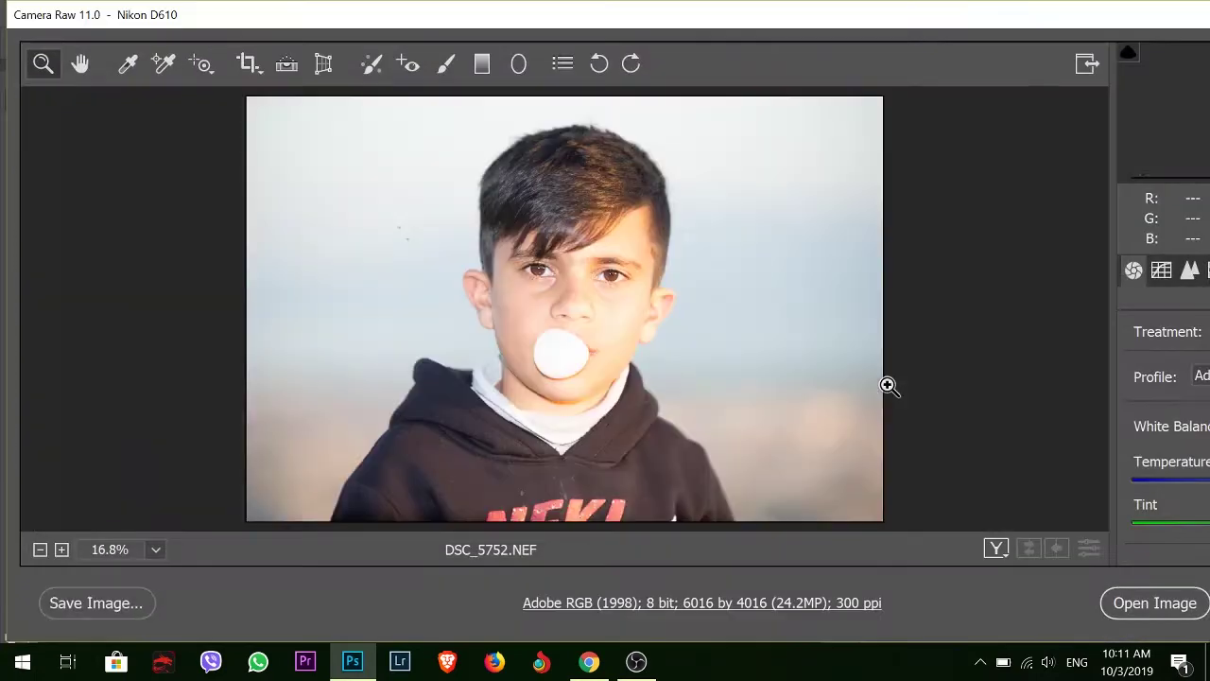
pyautogui.moveTo(974, 26); pyautogui.dragTo(757, 21)
pyautogui.scroll(-2, 1086, 526)
pyautogui.scroll(-1, 1085, 527)
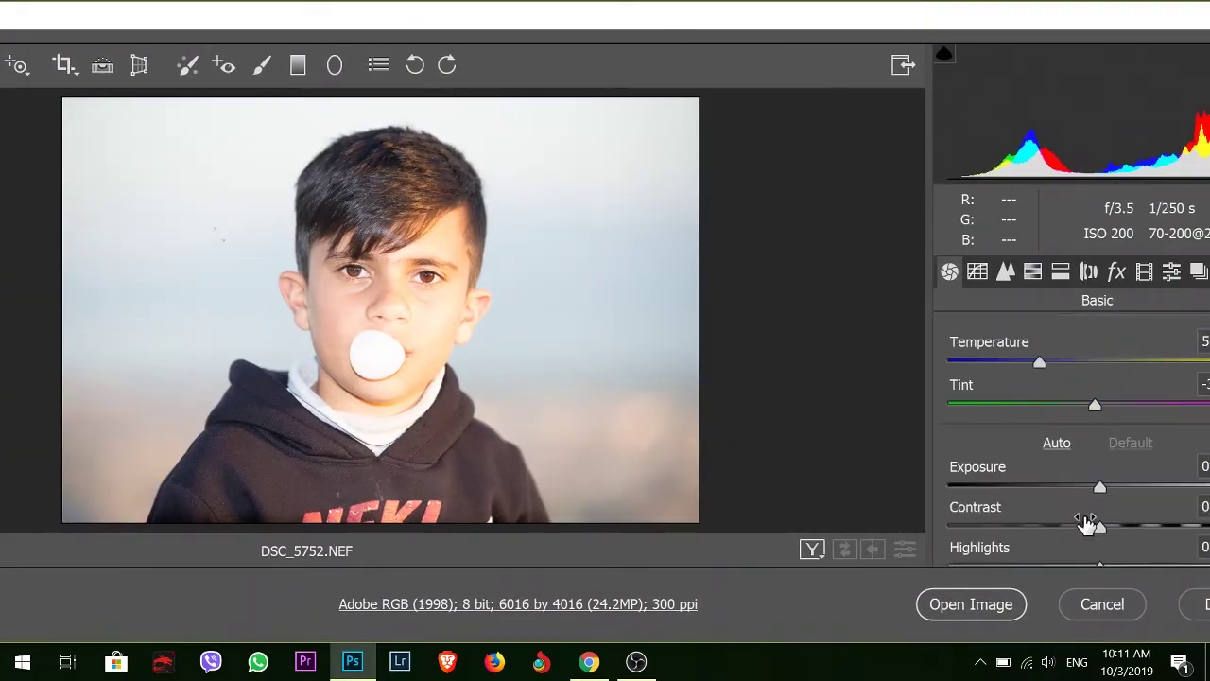
pyautogui.moveTo(1100, 486); pyautogui.dragTo(1091, 493)
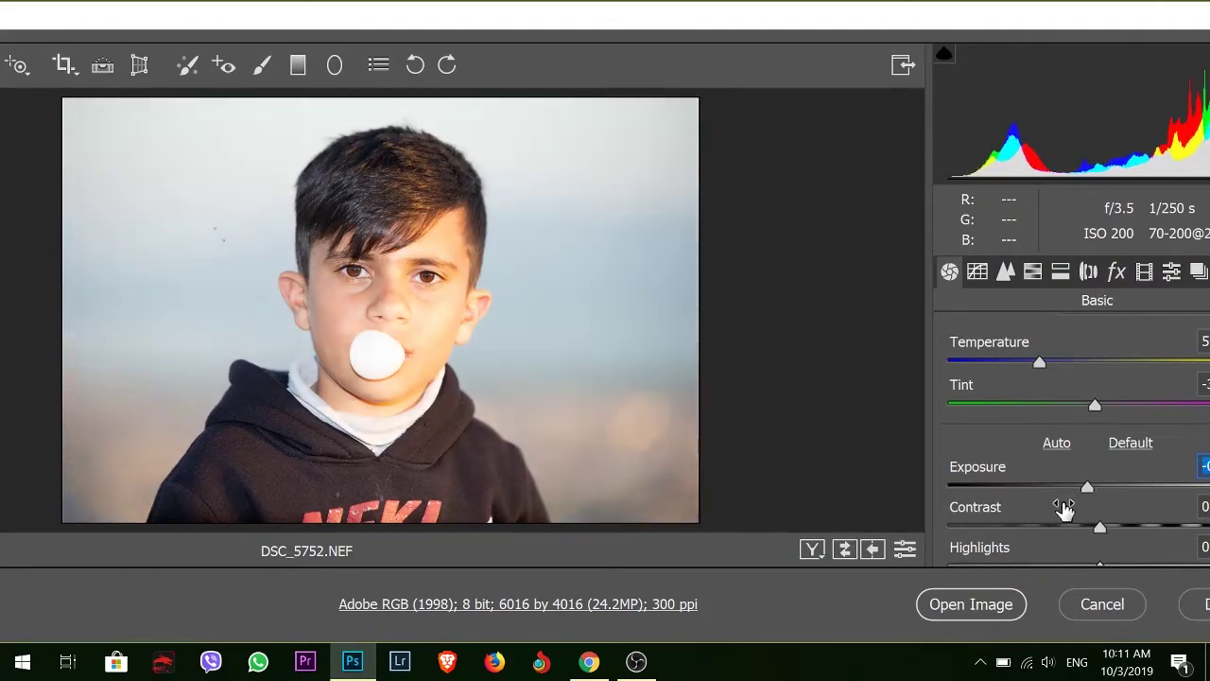
# Slightly reduce the photo's Saturation in the Basic adjustments.
pyautogui.scroll(-3, 1065, 506)
pyautogui.scroll(-1, 1064, 509)
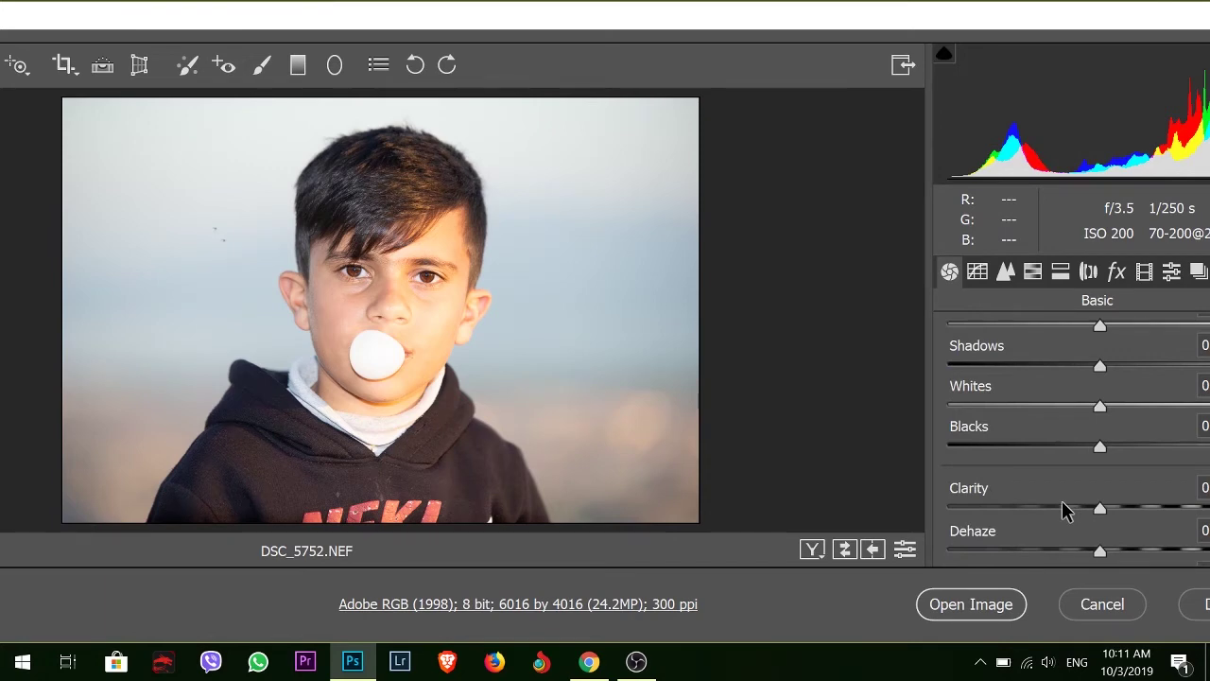
pyautogui.scroll(-2, 1064, 509)
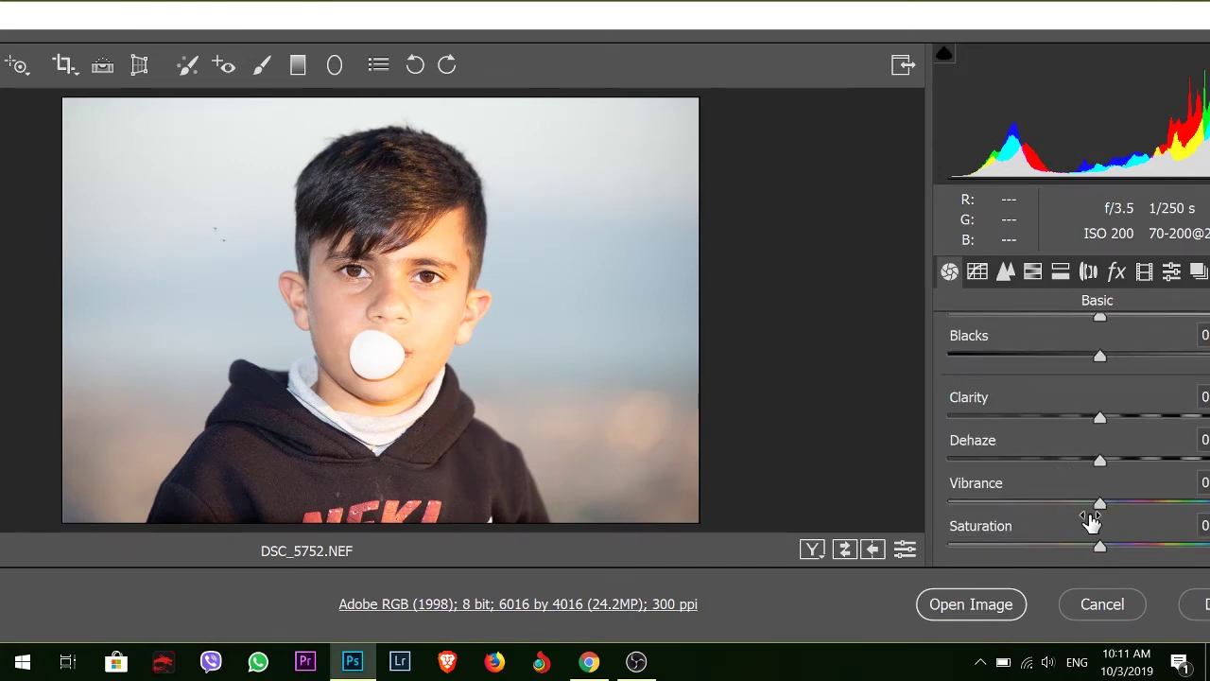
pyautogui.moveTo(1099, 547); pyautogui.dragTo(1083, 556)
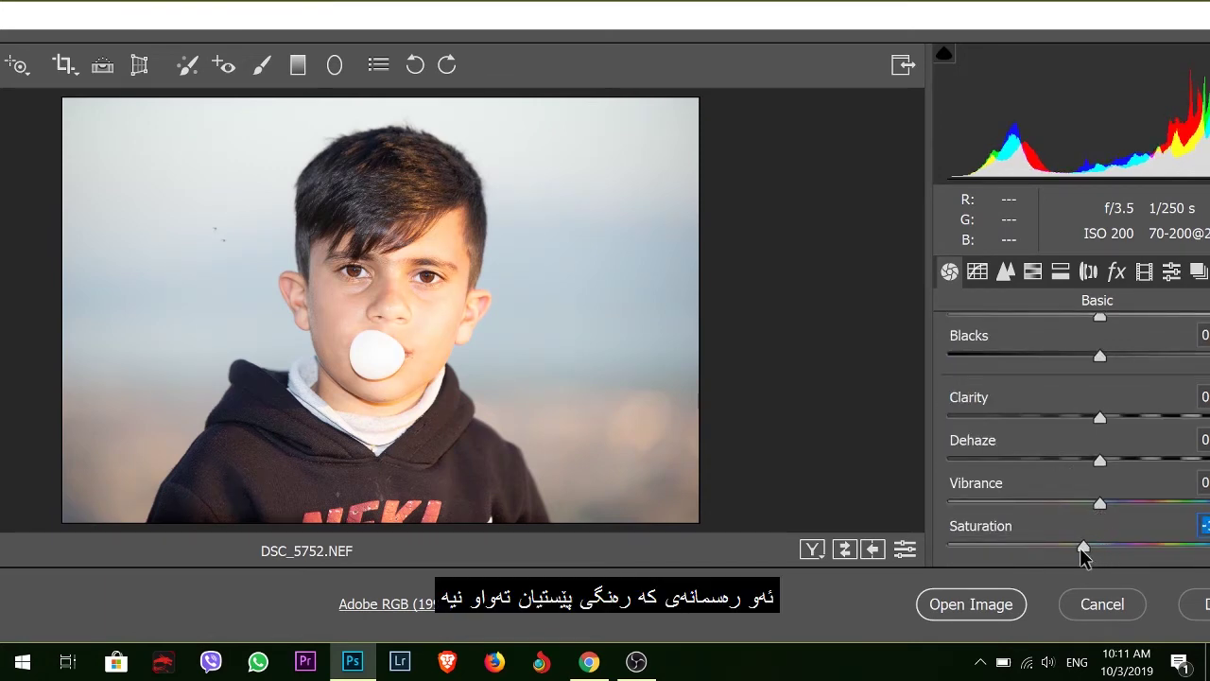
# Open the adjusted raw photo for layer editing and duplicate the Background layer.
pyautogui.click(994, 611)
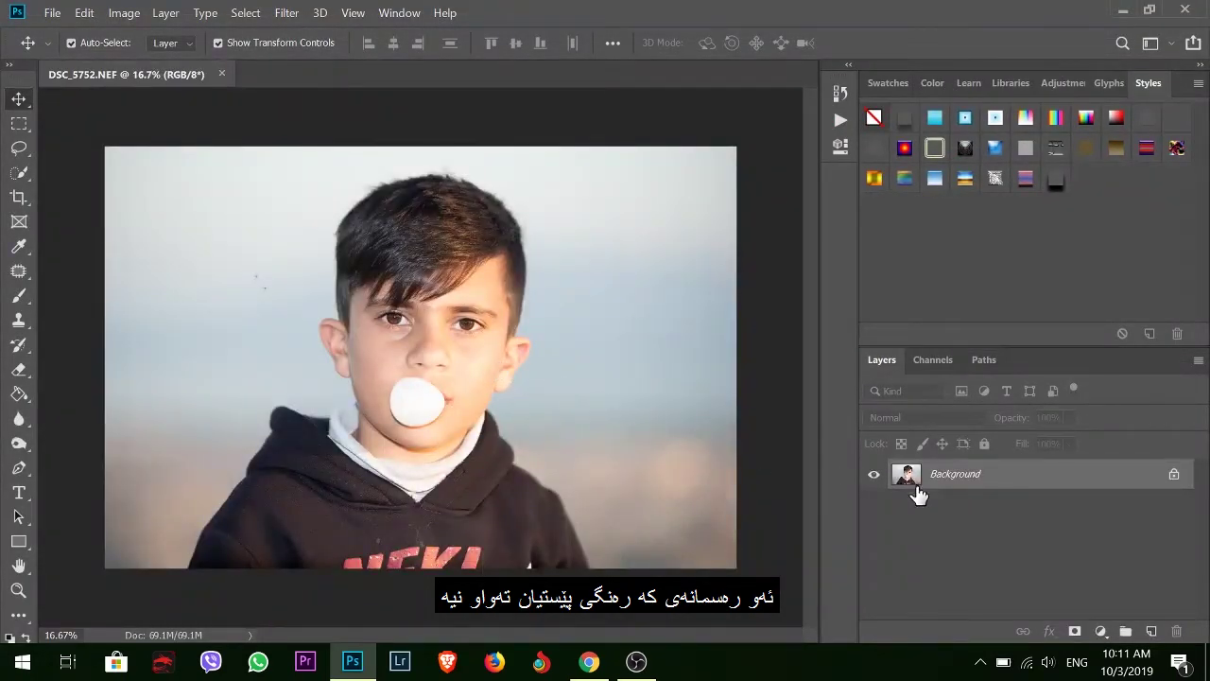
pyautogui.moveTo(969, 484); pyautogui.dragTo(1151, 631)
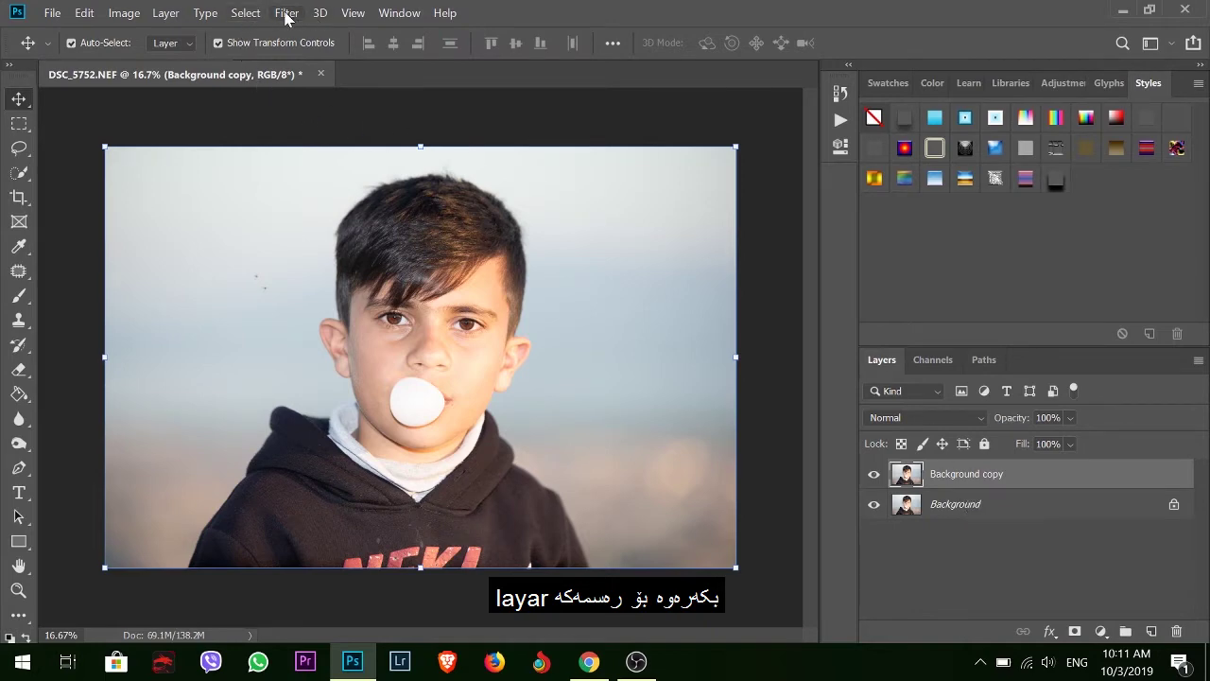
# Start a Color Range selection, sample the skin tone on the boy's cheek and set Fuzziness to 12.
pyautogui.click(134, 18)
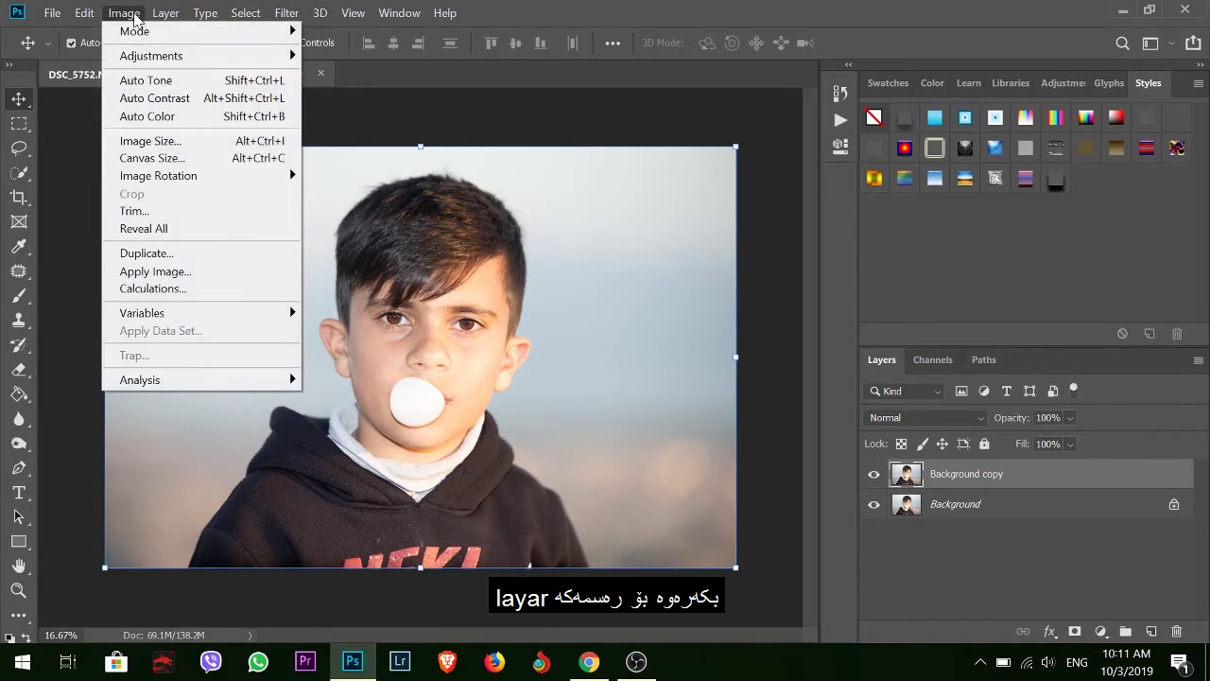
pyautogui.moveTo(162, 15)
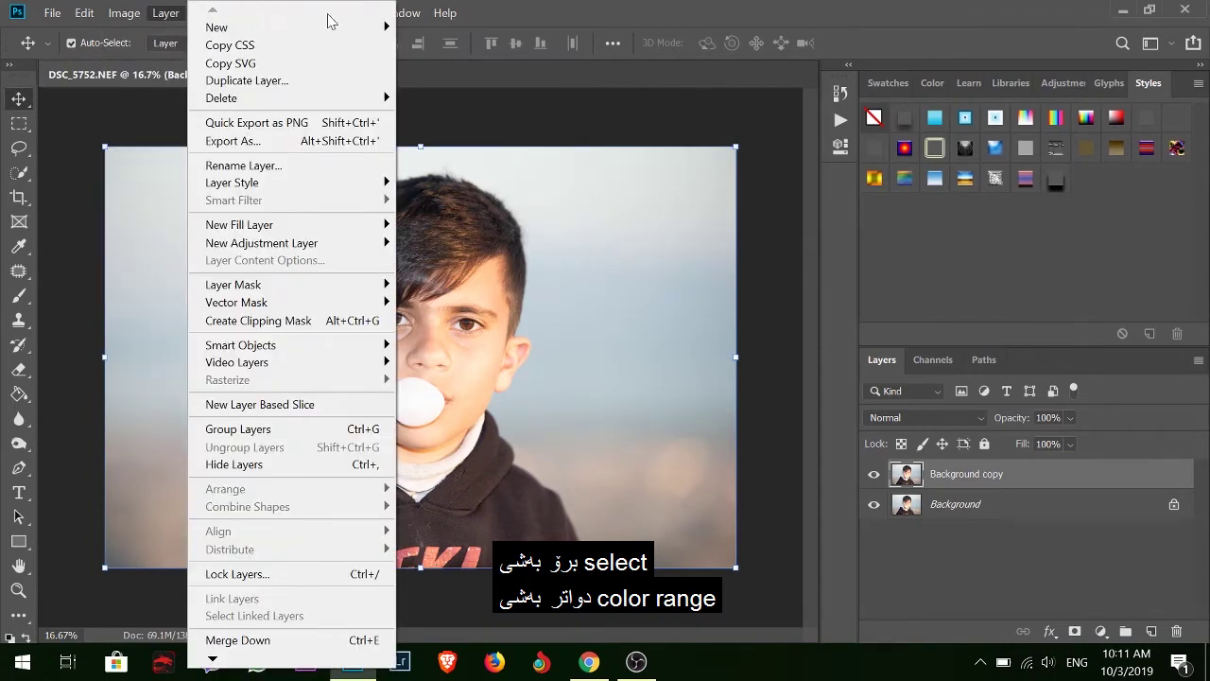
pyautogui.click(242, 13)
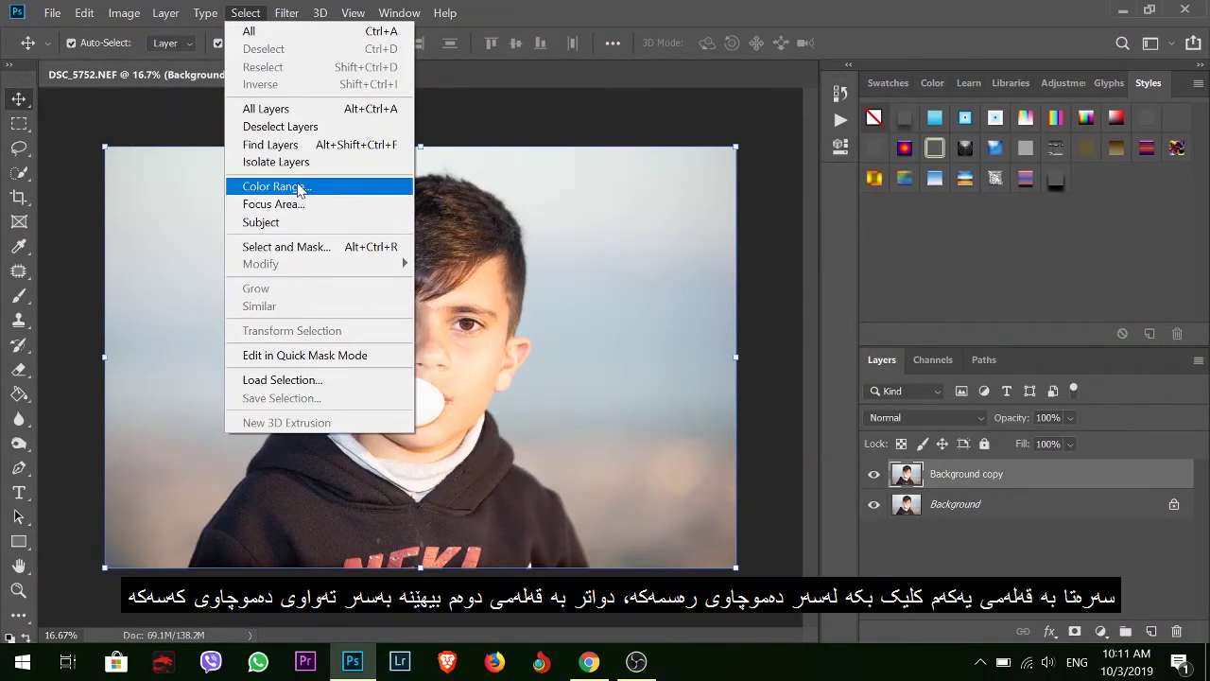
pyautogui.click(299, 188)
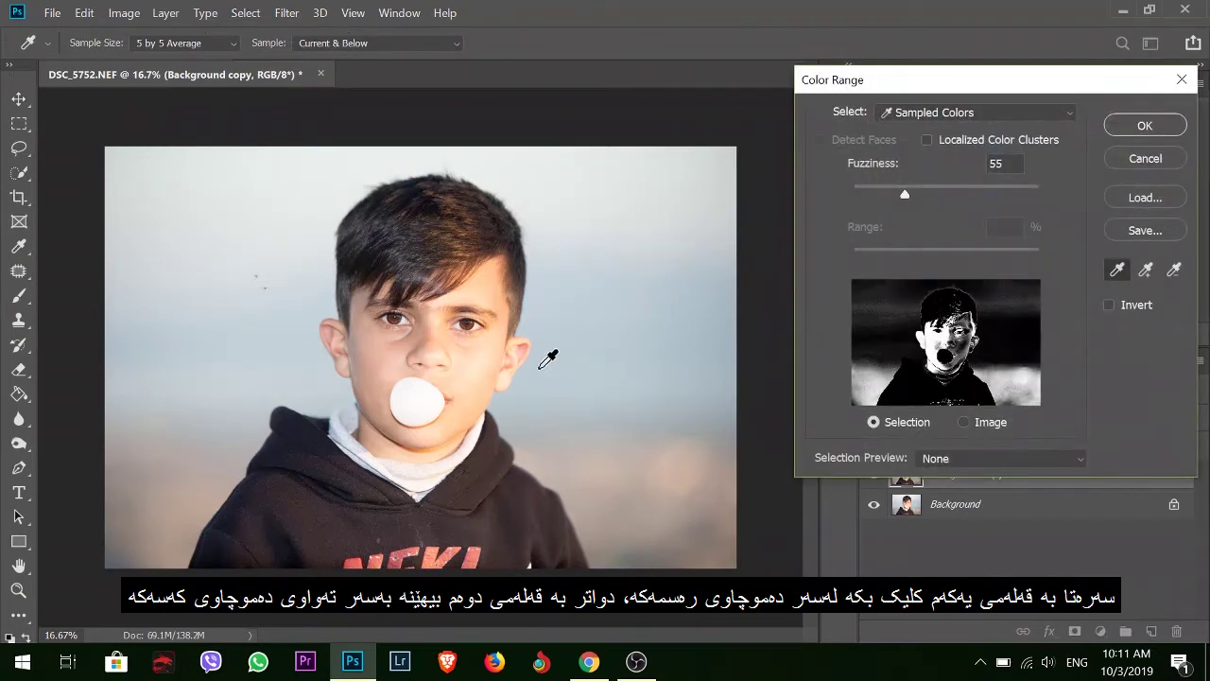
pyautogui.click(485, 352)
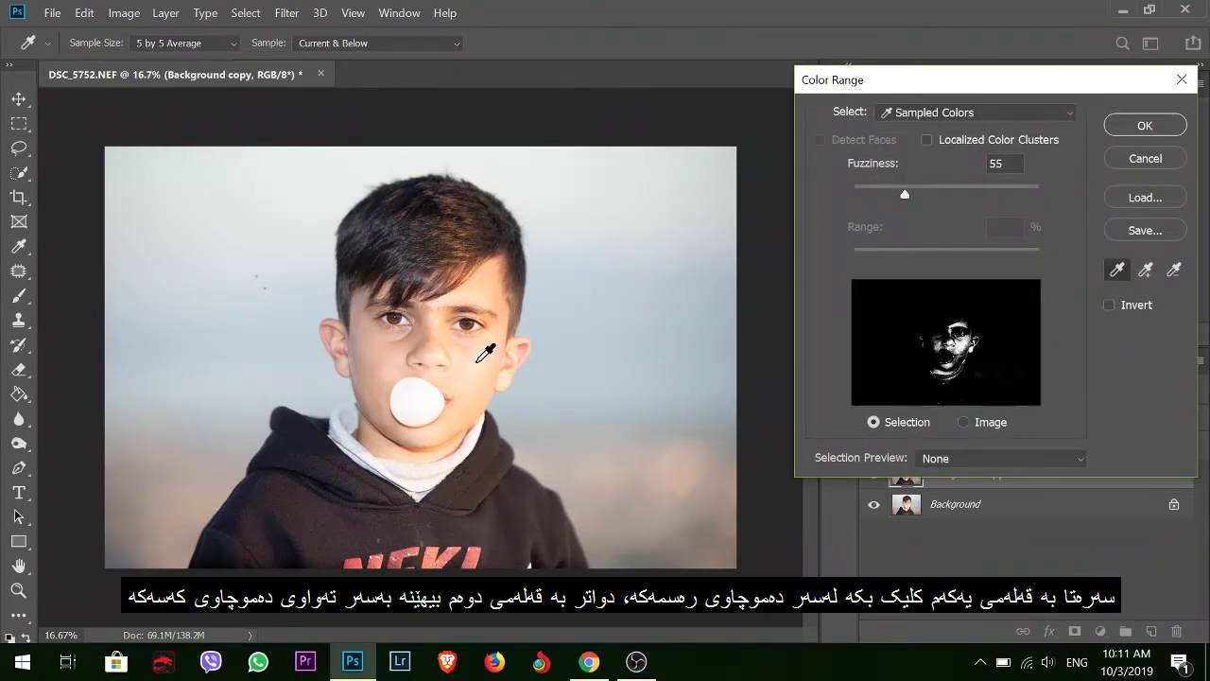
pyautogui.click(487, 364)
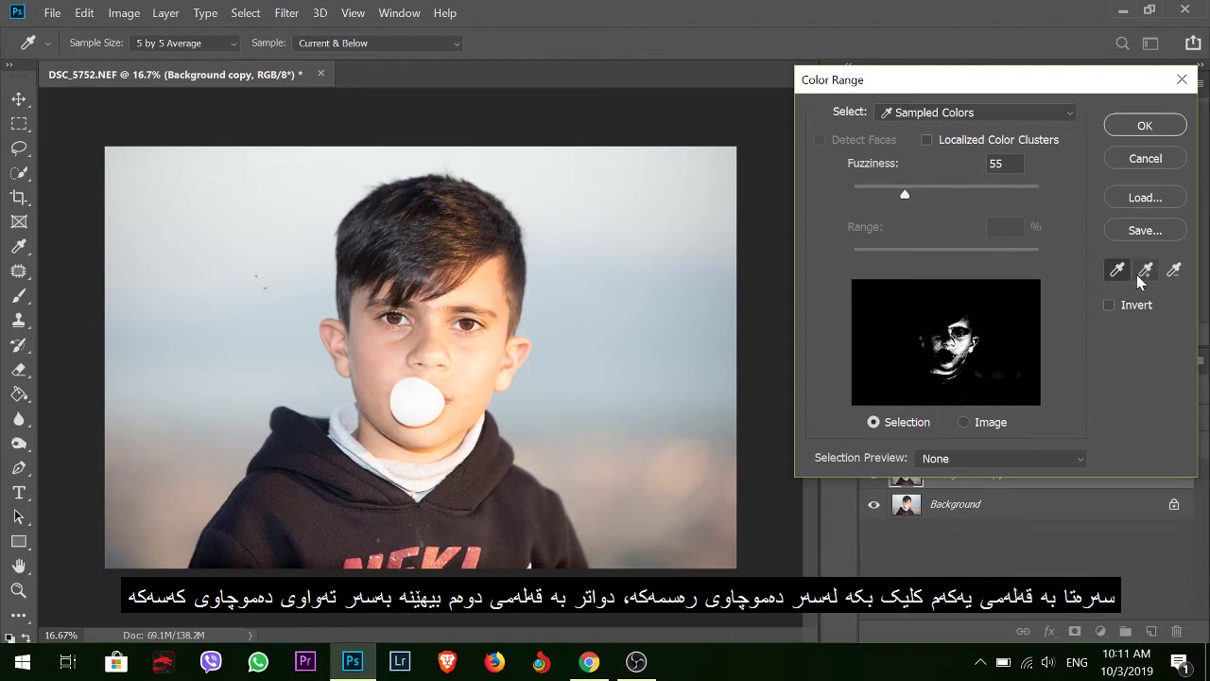
pyautogui.moveTo(905, 195); pyautogui.dragTo(870, 197)
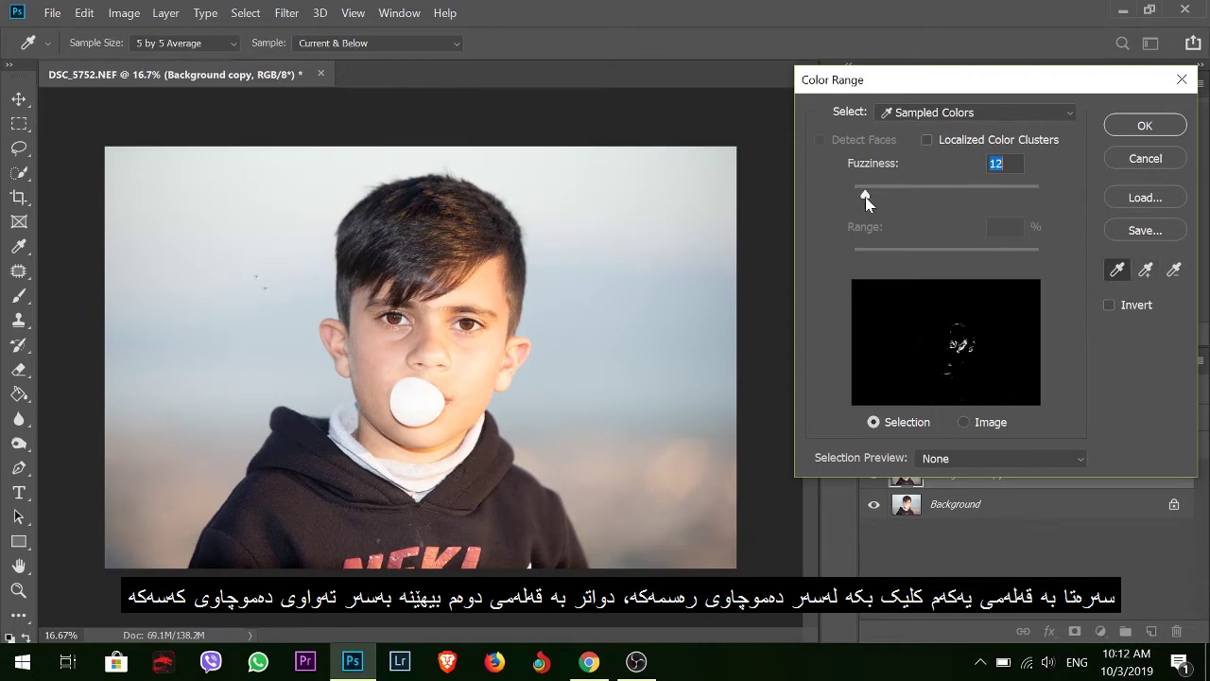
# Add the remaining skin tones across the face to the color range and create the selection with Fuzziness 53.
pyautogui.click(1145, 270)
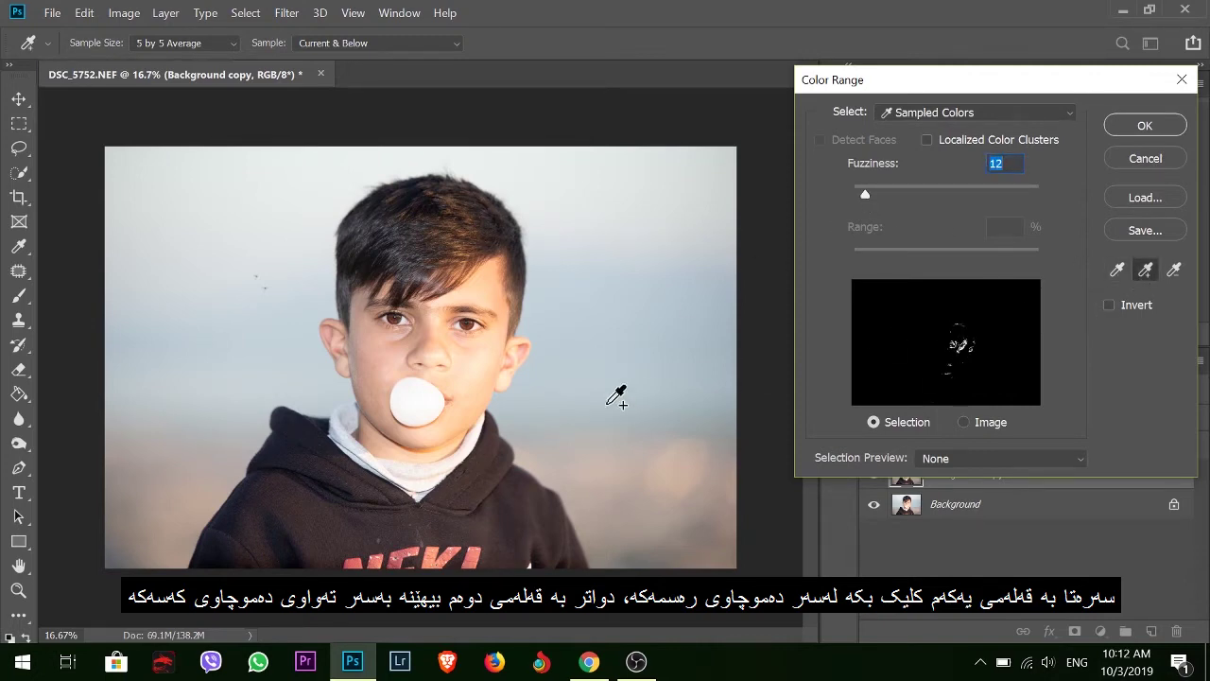
pyautogui.moveTo(469, 367); pyautogui.dragTo(465, 415)
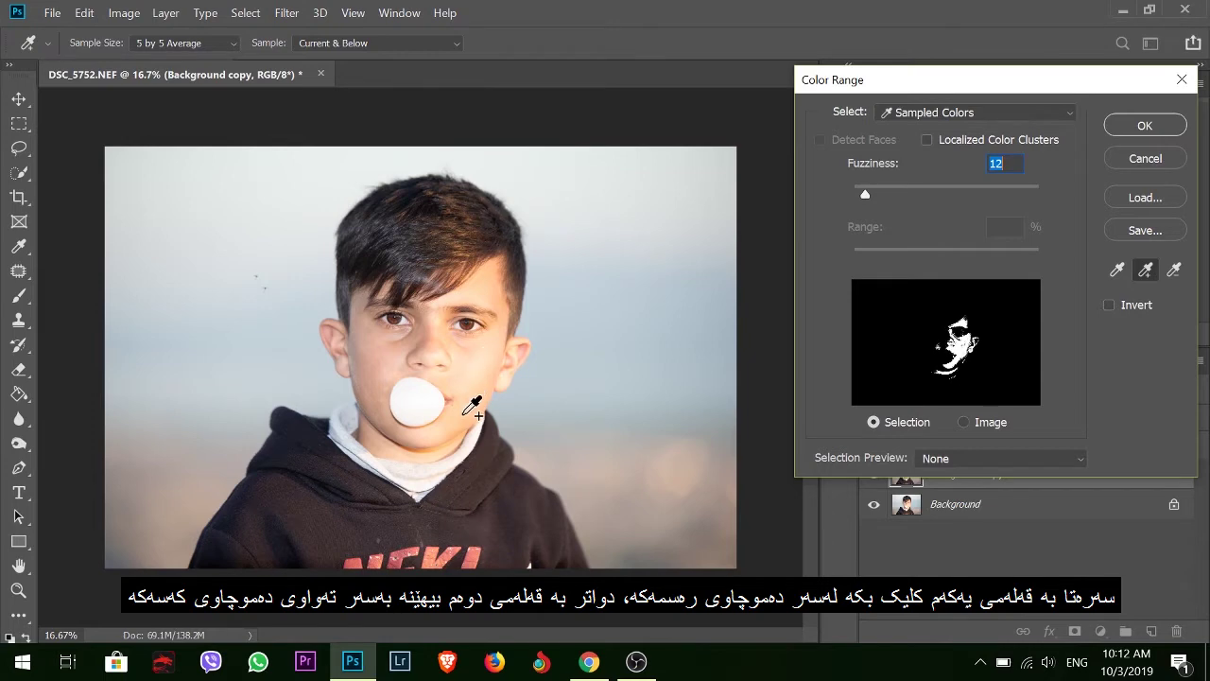
pyautogui.moveTo(367, 348); pyautogui.dragTo(377, 387)
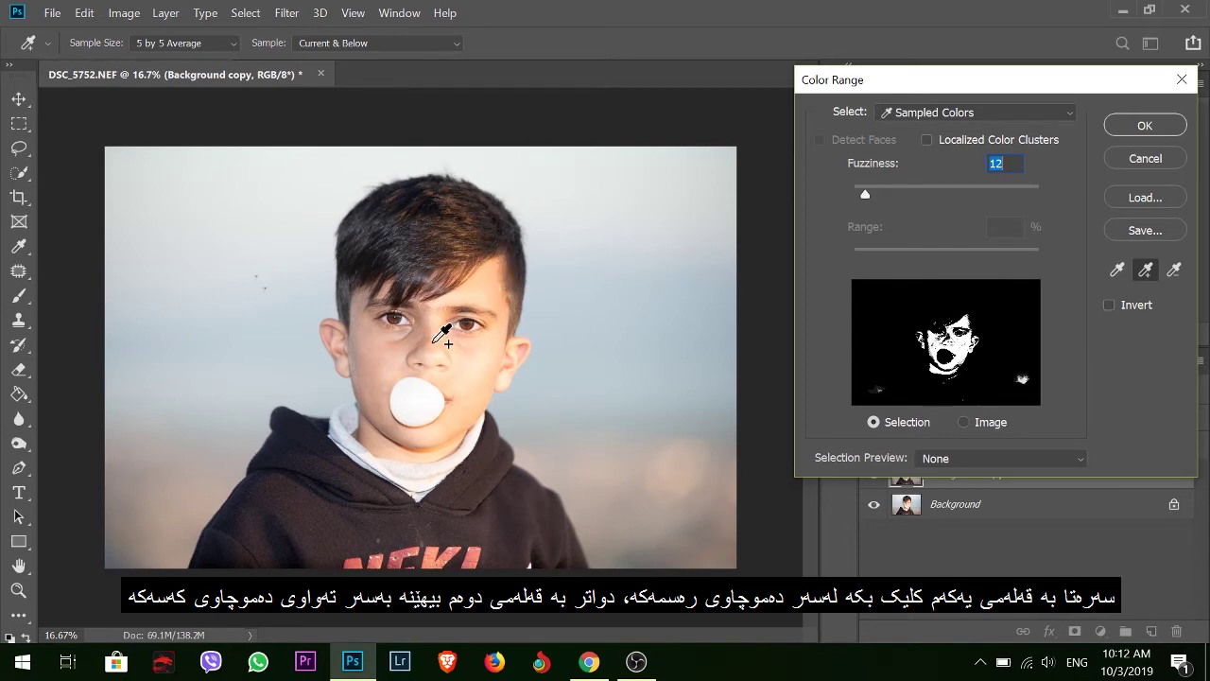
pyautogui.moveTo(442, 336)
pyautogui.mouseDown()
pyautogui.moveTo(401, 331)
pyautogui.moveTo(383, 392)
pyautogui.moveTo(368, 367)
pyautogui.moveTo(384, 416)
pyautogui.mouseUp()
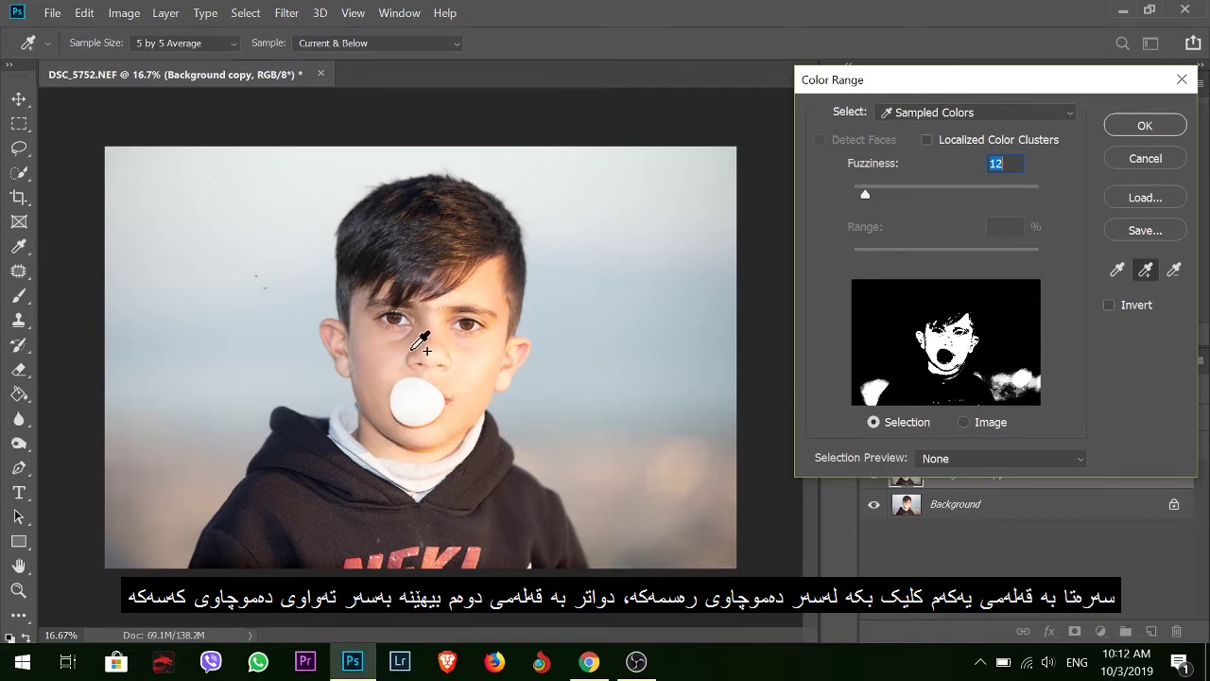
pyautogui.click(357, 313)
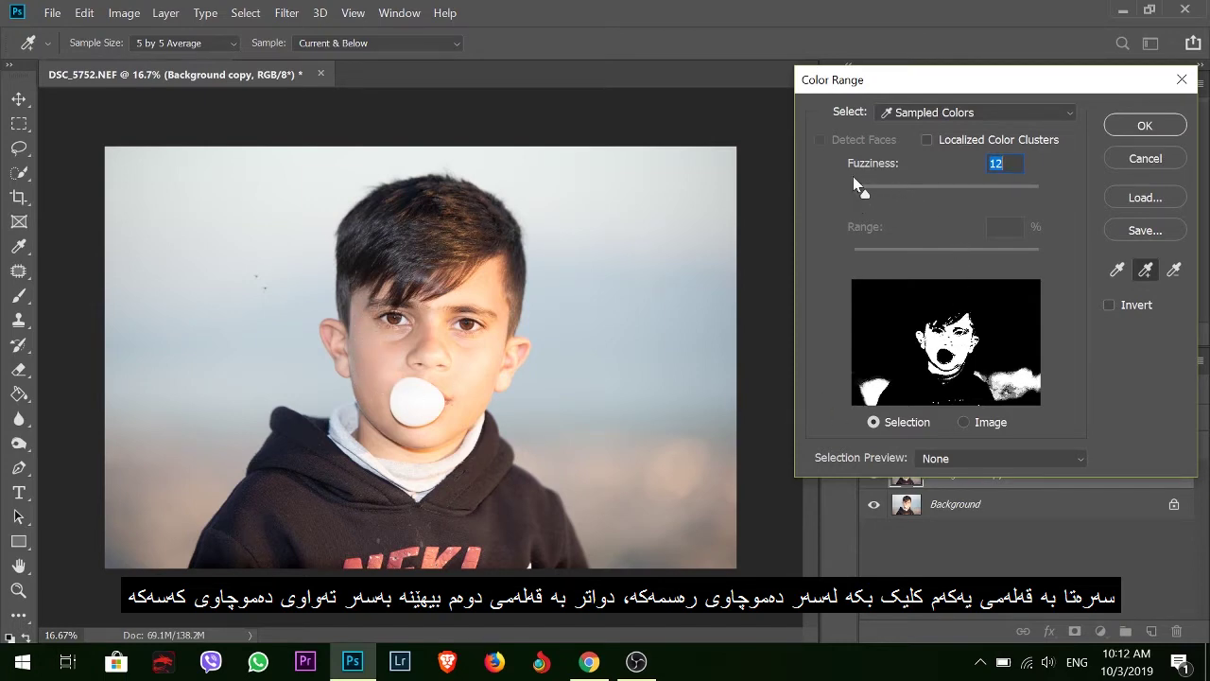
pyautogui.moveTo(867, 194); pyautogui.dragTo(905, 194)
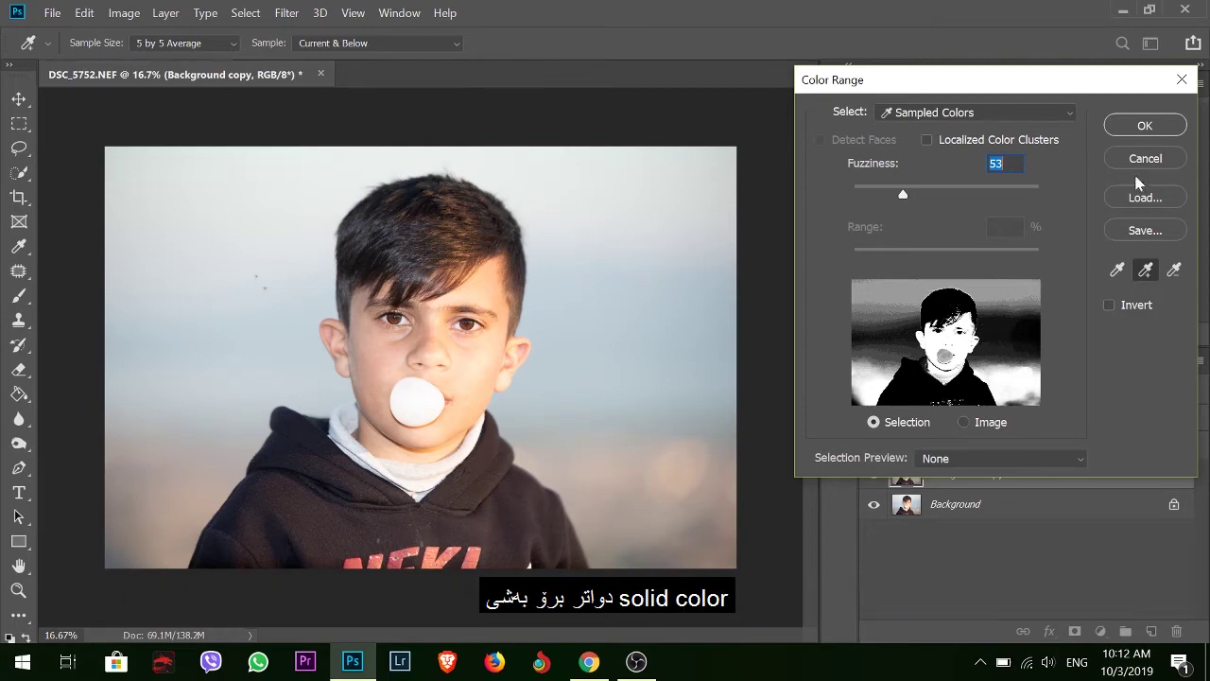
pyautogui.click(1145, 127)
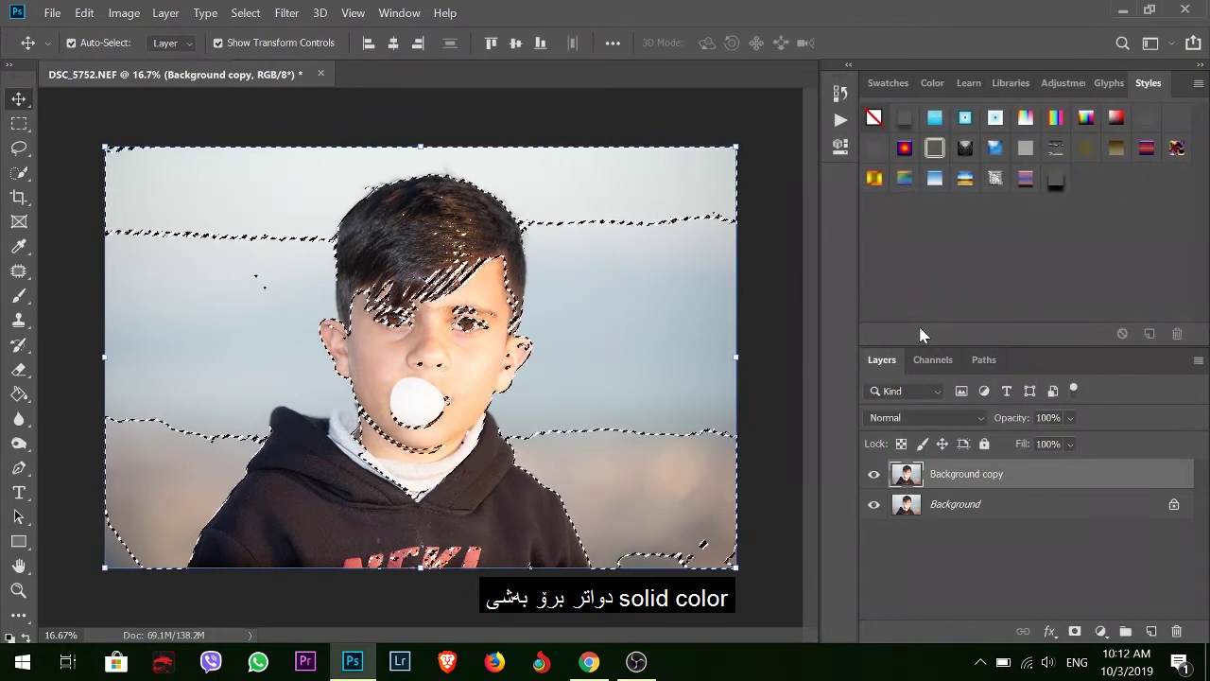
# Add a Solid Color fill layer from the selection with RGB values 255, 47, 1.
pyautogui.click(1102, 631)
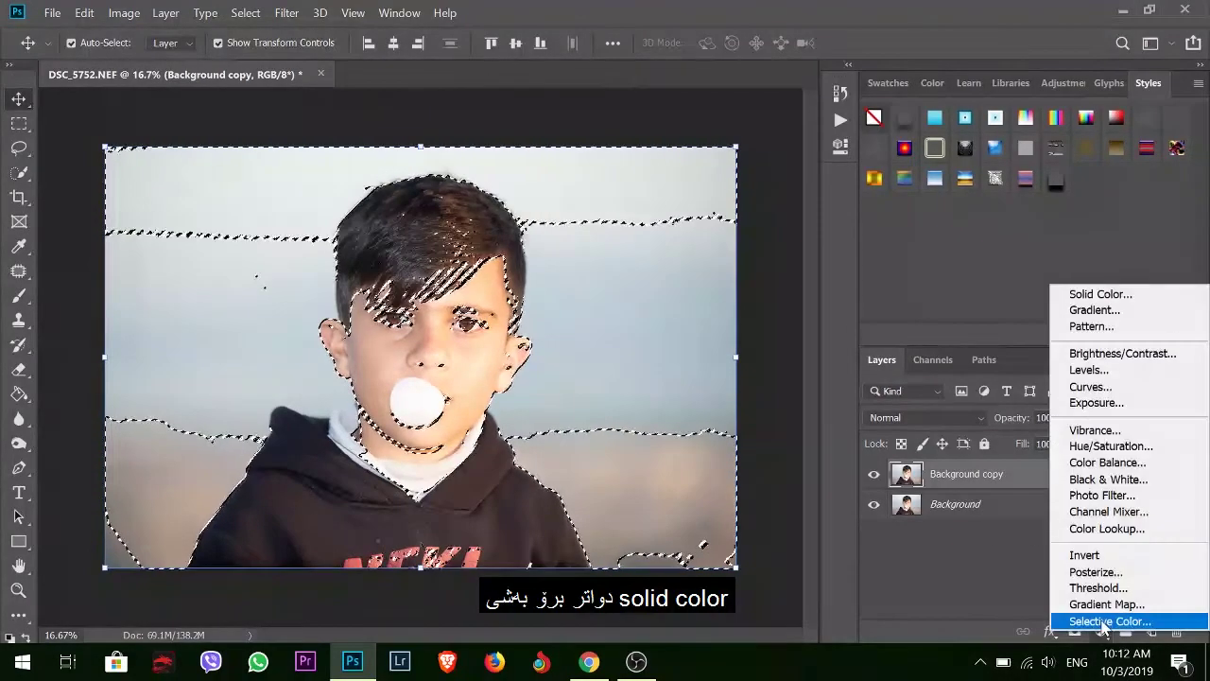
pyautogui.click(1097, 294)
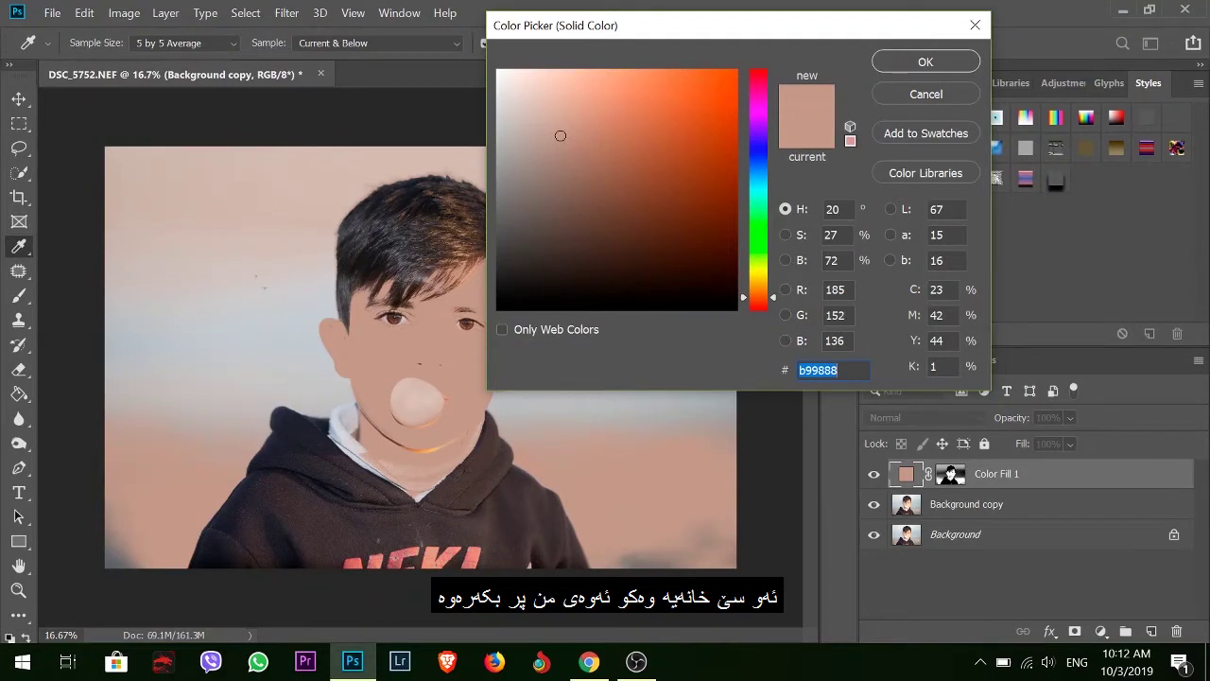
pyautogui.click(834, 340)
pyautogui.write('1')
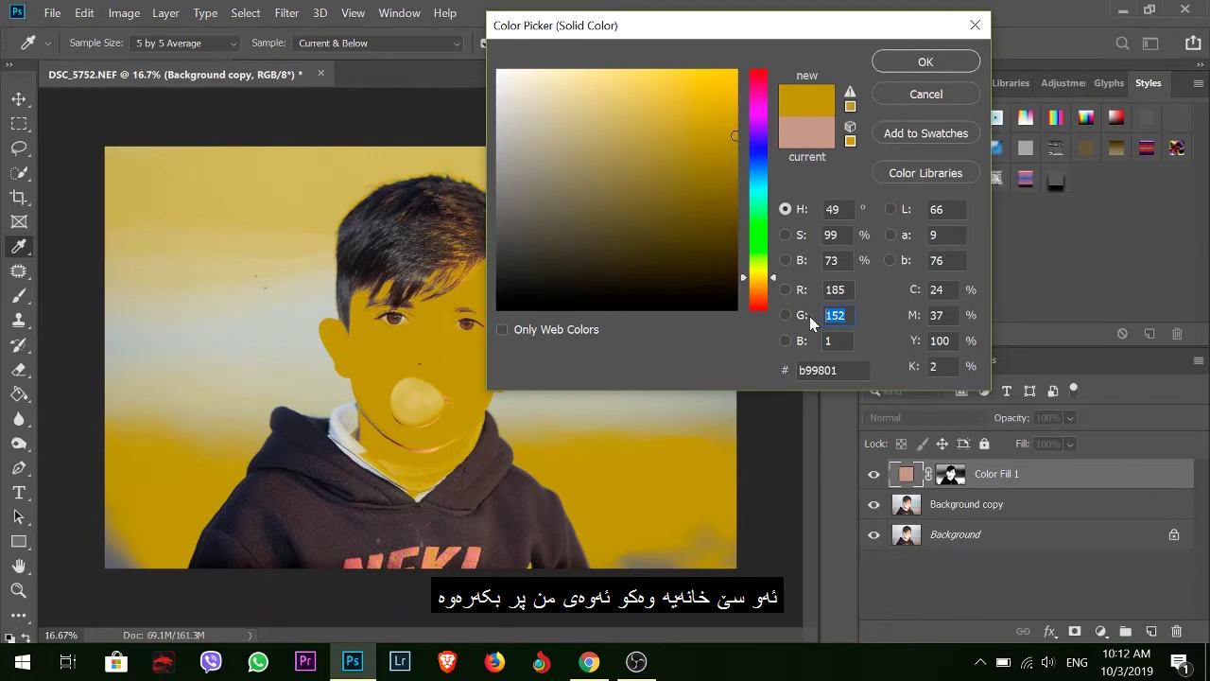
pyautogui.write('47')
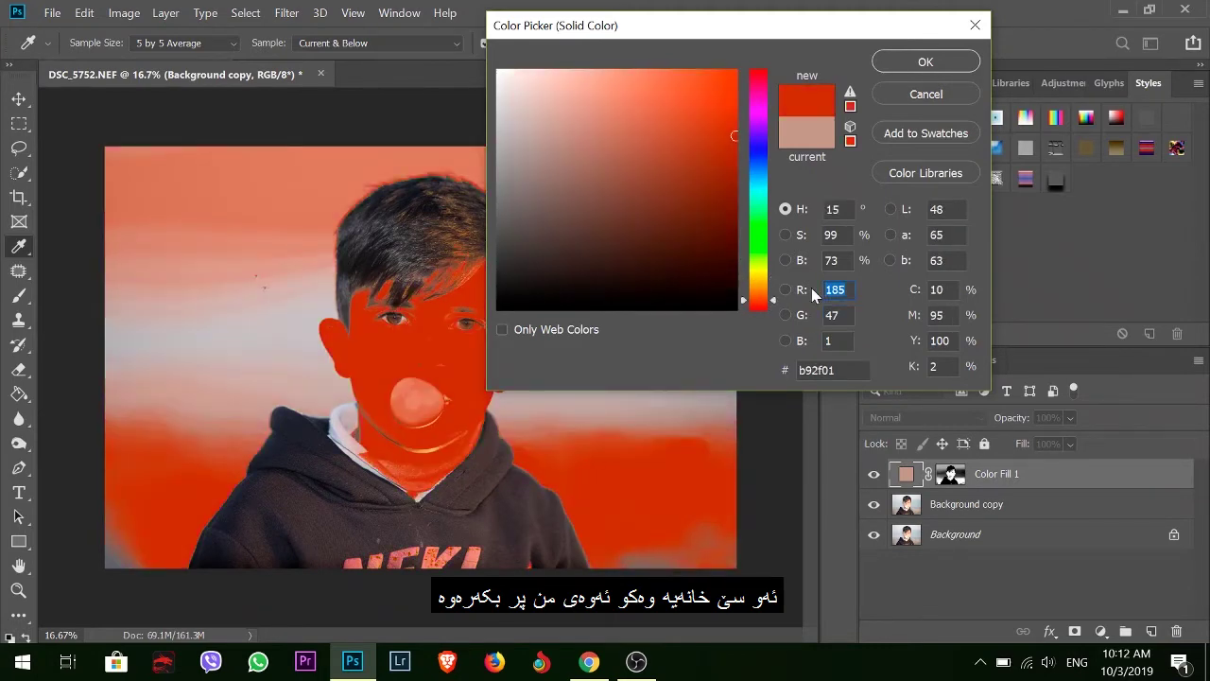
pyautogui.write('255')
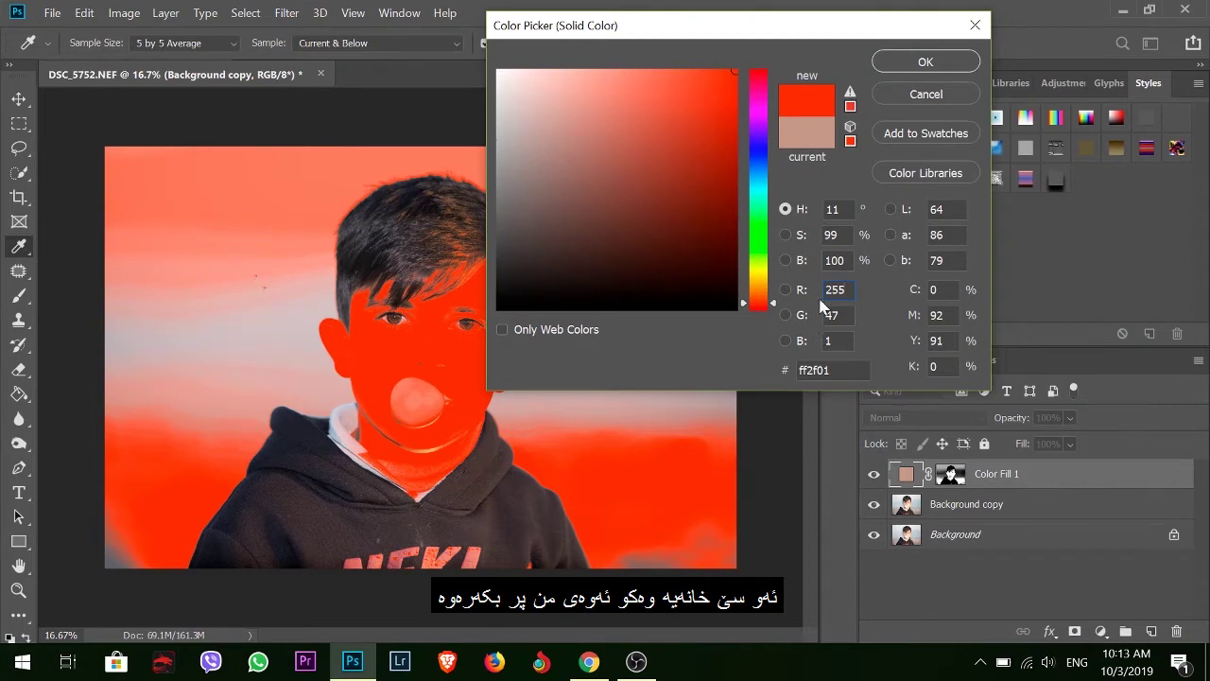
pyautogui.click(906, 58)
pyautogui.press('v')
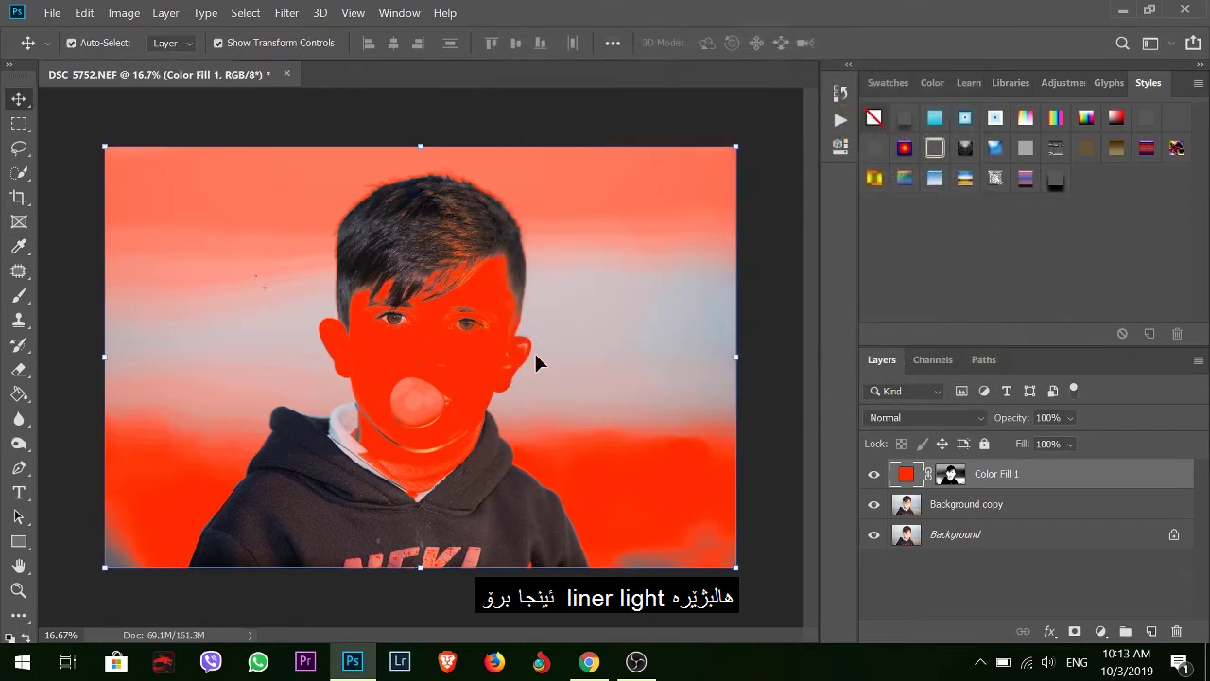
# Set the color fill layer's blend mode to Linear Light, with Opacity 93% and Fill 8%.
pyautogui.click(964, 419)
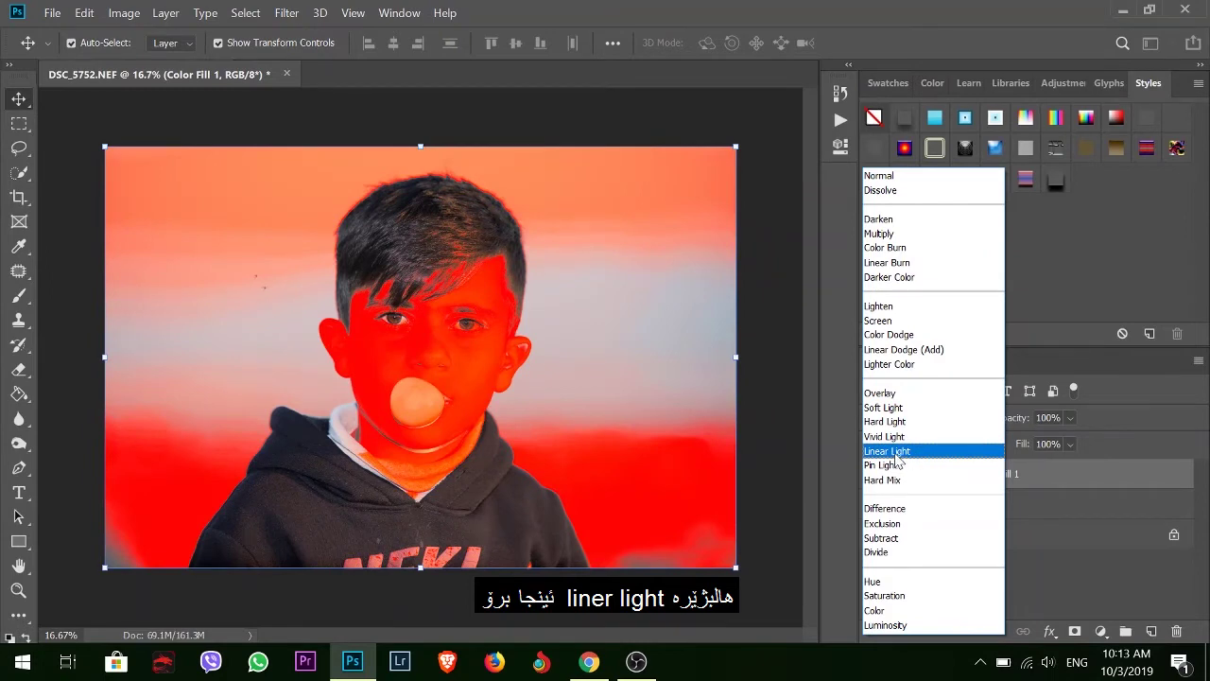
pyautogui.click(903, 452)
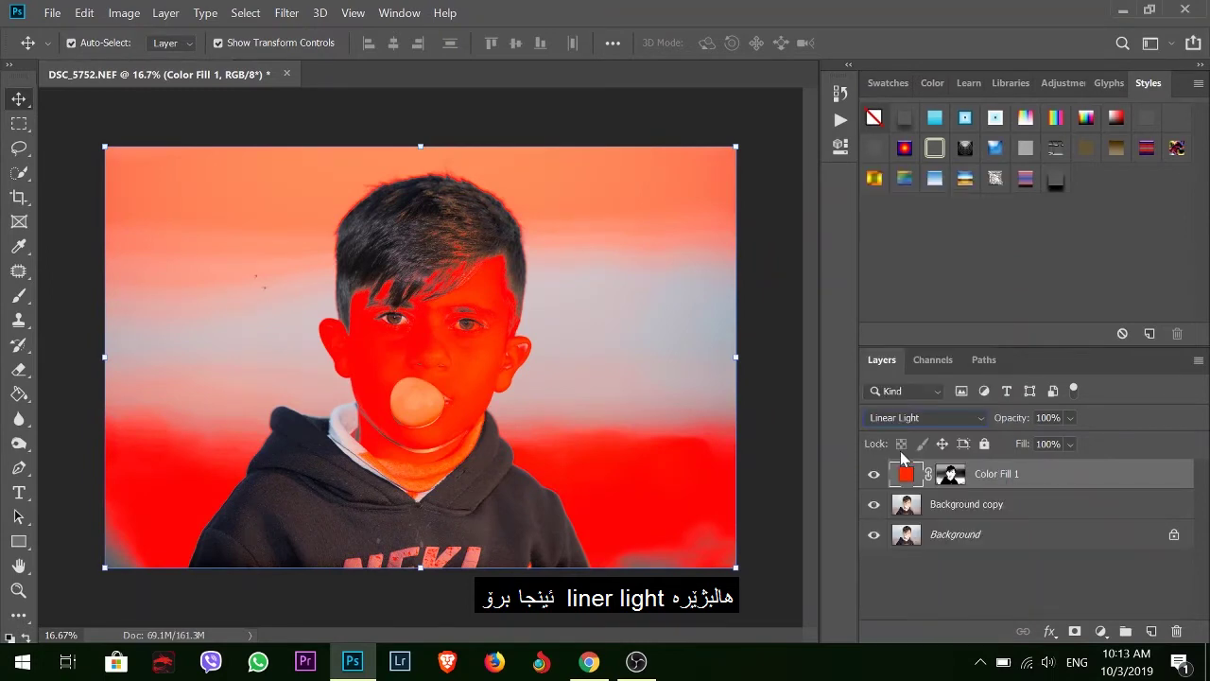
pyautogui.click(1071, 417)
pyautogui.click(1072, 417)
pyautogui.click(1069, 444)
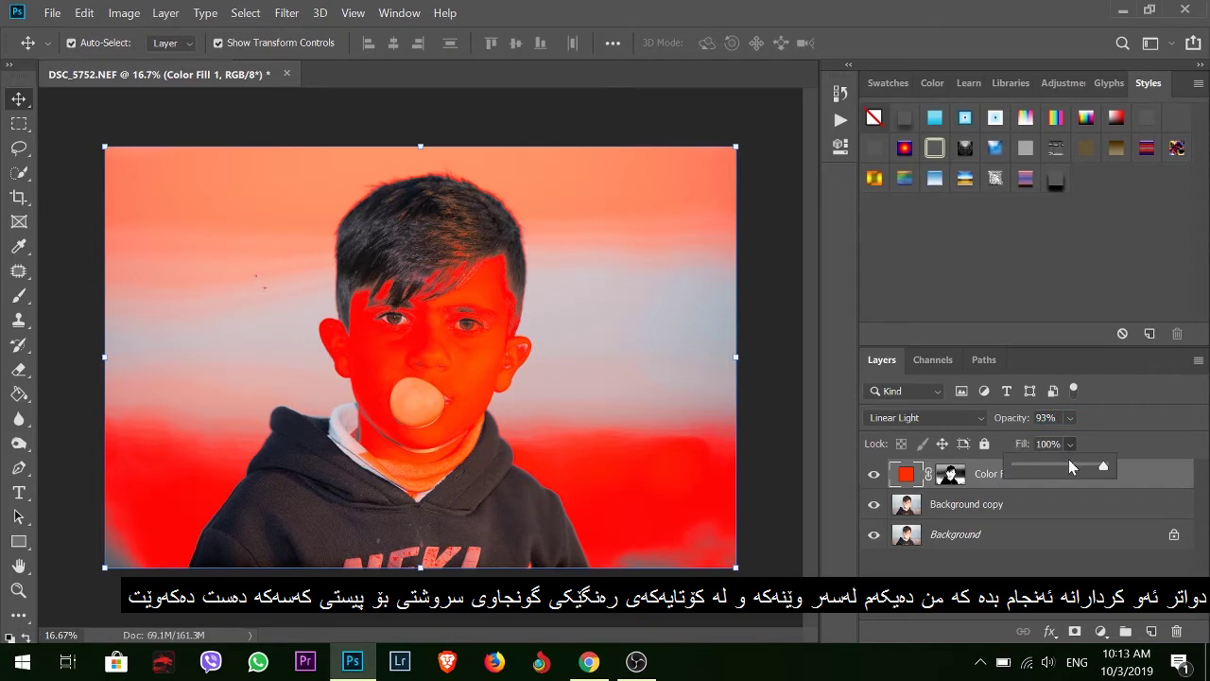
pyautogui.moveTo(1044, 465); pyautogui.dragTo(1027, 467)
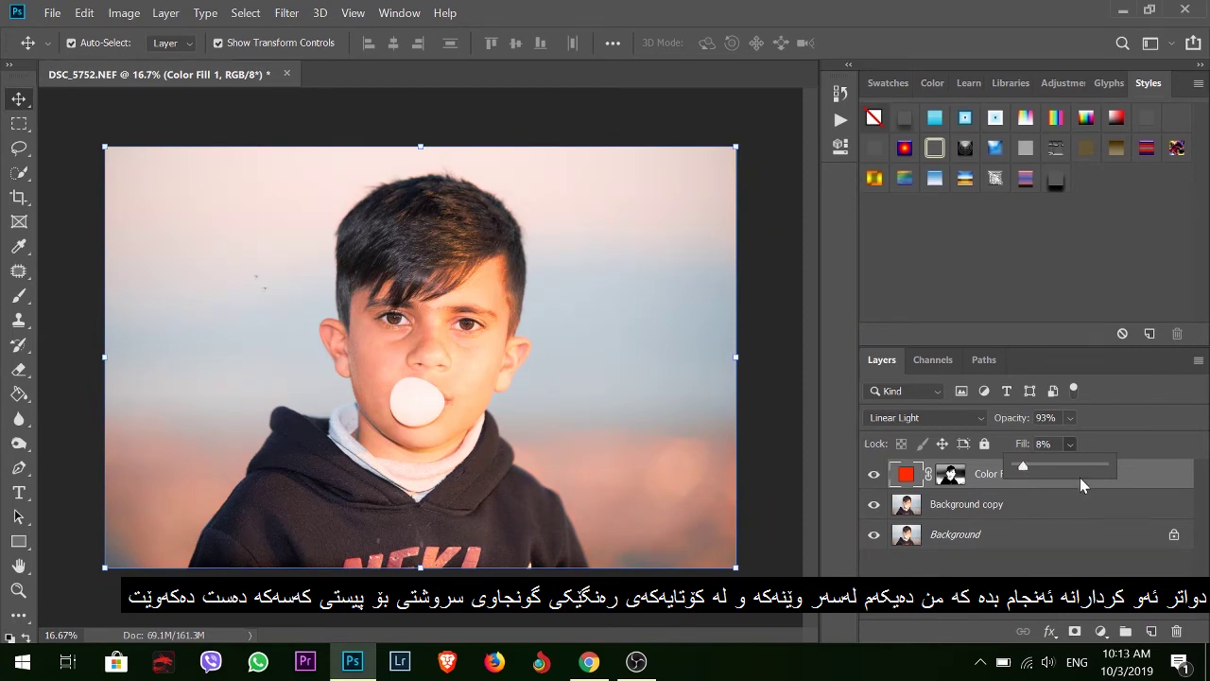
# Compare the portrait with and without the color fill by toggling that layer's visibility.
pyautogui.click(873, 475)
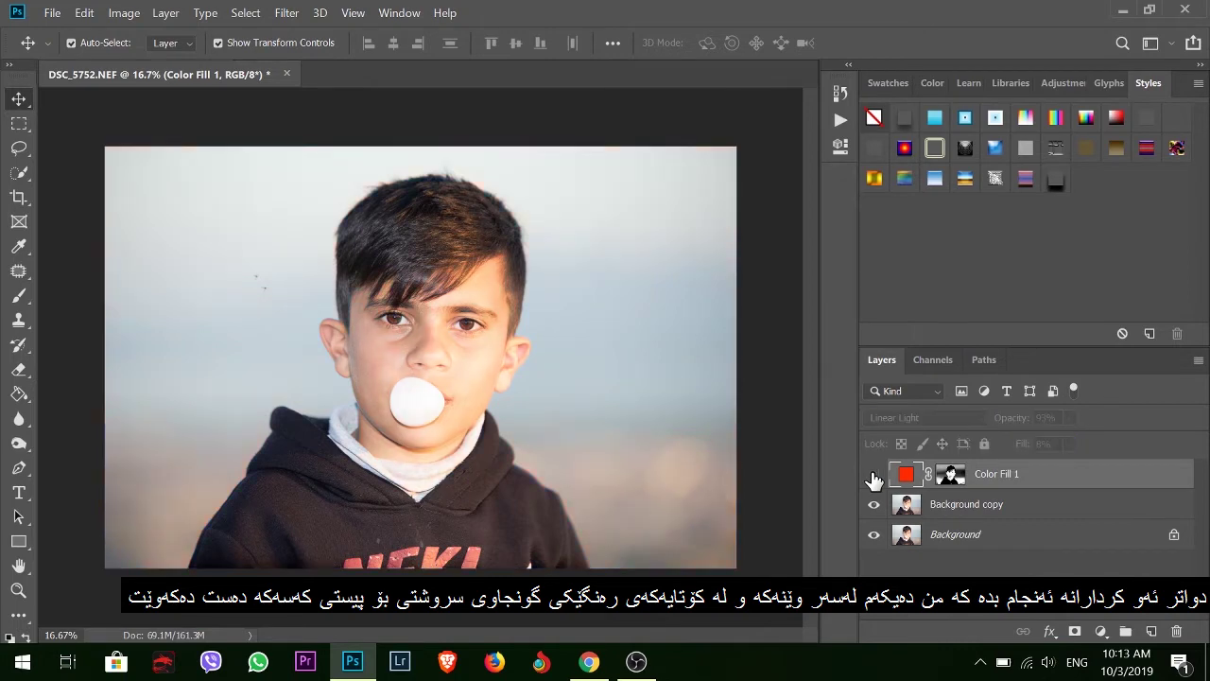
pyautogui.click(874, 477)
pyautogui.click(874, 477)
pyautogui.click(874, 476)
pyautogui.click(874, 477)
pyautogui.click(873, 477)
pyautogui.click(874, 477)
pyautogui.click(874, 477)
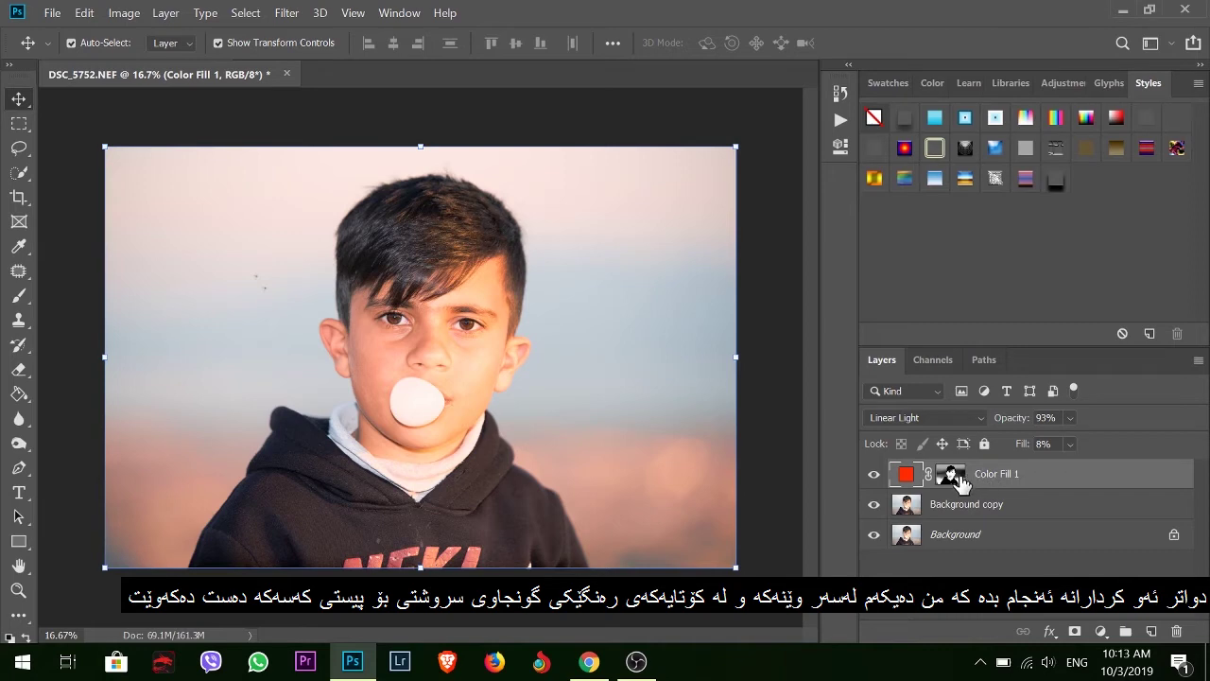
# Remove the color fill from the hair by painting the Color Fill 1 layer mask with a 448 px brush at 100% opacity.
pyautogui.click(955, 474)
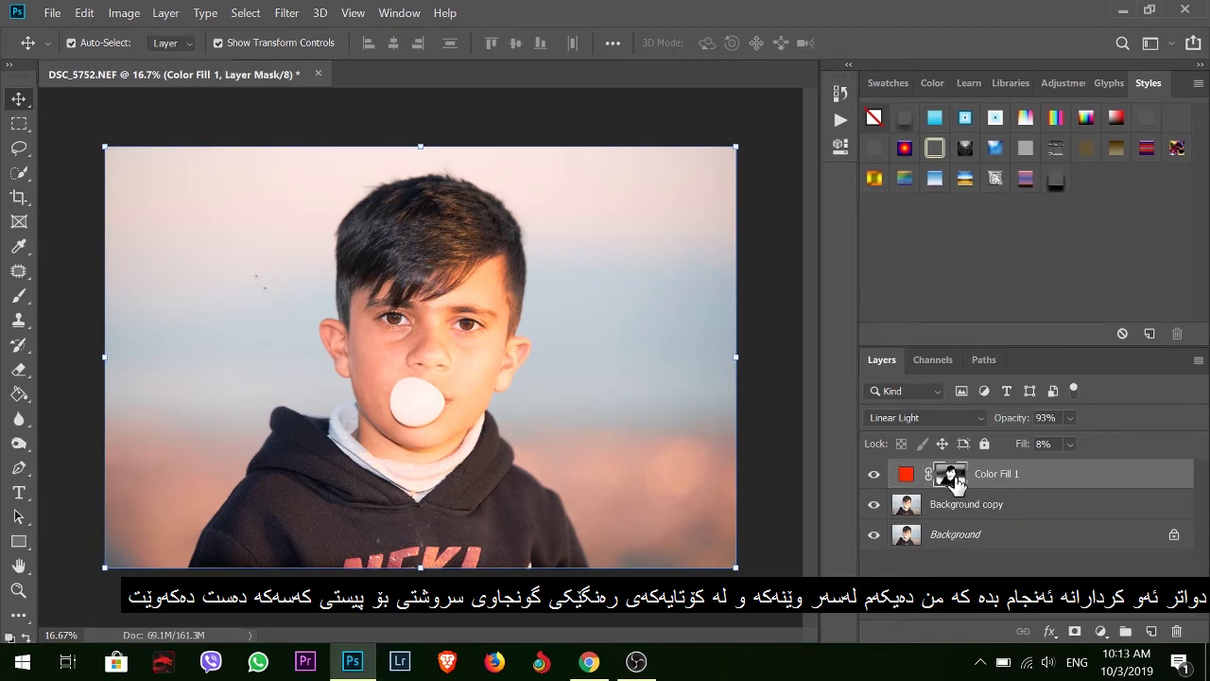
pyautogui.click(20, 297)
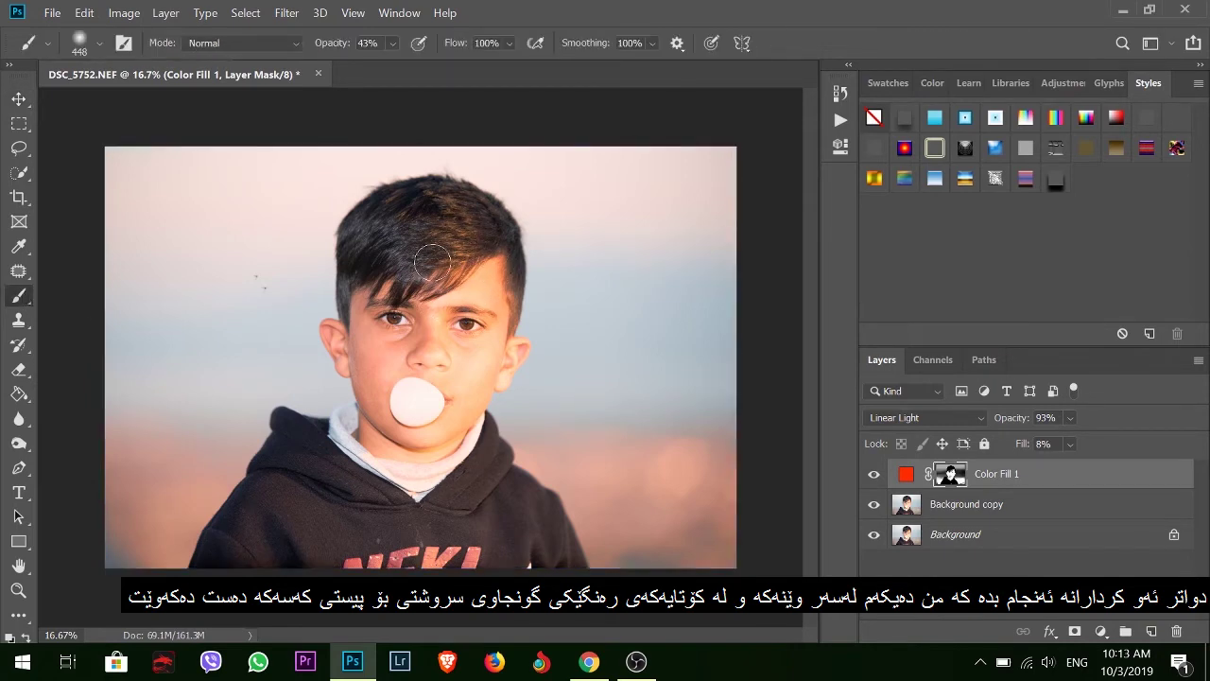
pyautogui.moveTo(393, 43)
pyautogui.mouseDown()
pyautogui.moveTo(436, 64)
pyautogui.moveTo(505, 65)
pyautogui.mouseUp()
pyautogui.click(472, 229)
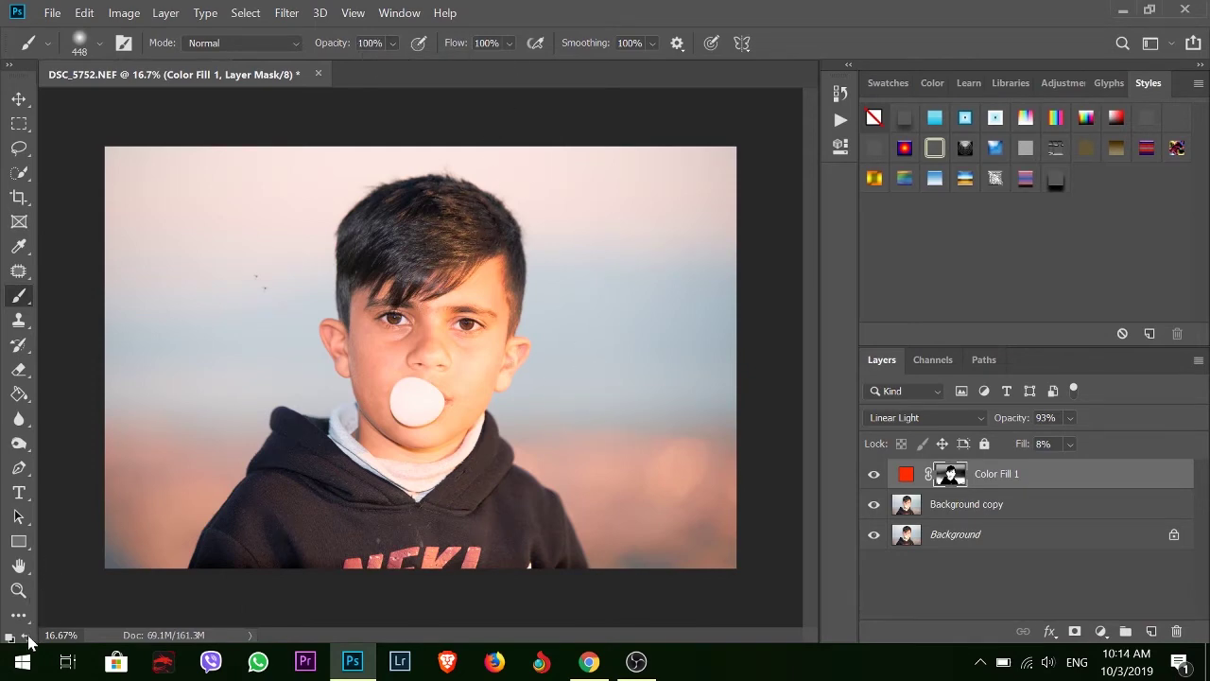
pyautogui.moveTo(464, 243)
pyautogui.mouseDown()
pyautogui.moveTo(413, 259)
pyautogui.moveTo(476, 232)
pyautogui.moveTo(448, 207)
pyautogui.moveTo(366, 249)
pyautogui.moveTo(367, 260)
pyautogui.moveTo(433, 256)
pyautogui.moveTo(503, 226)
pyautogui.moveTo(414, 196)
pyautogui.moveTo(365, 233)
pyautogui.moveTo(331, 304)
pyautogui.moveTo(347, 286)
pyautogui.moveTo(496, 243)
pyautogui.moveTo(523, 248)
pyautogui.moveTo(525, 314)
pyautogui.mouseUp()
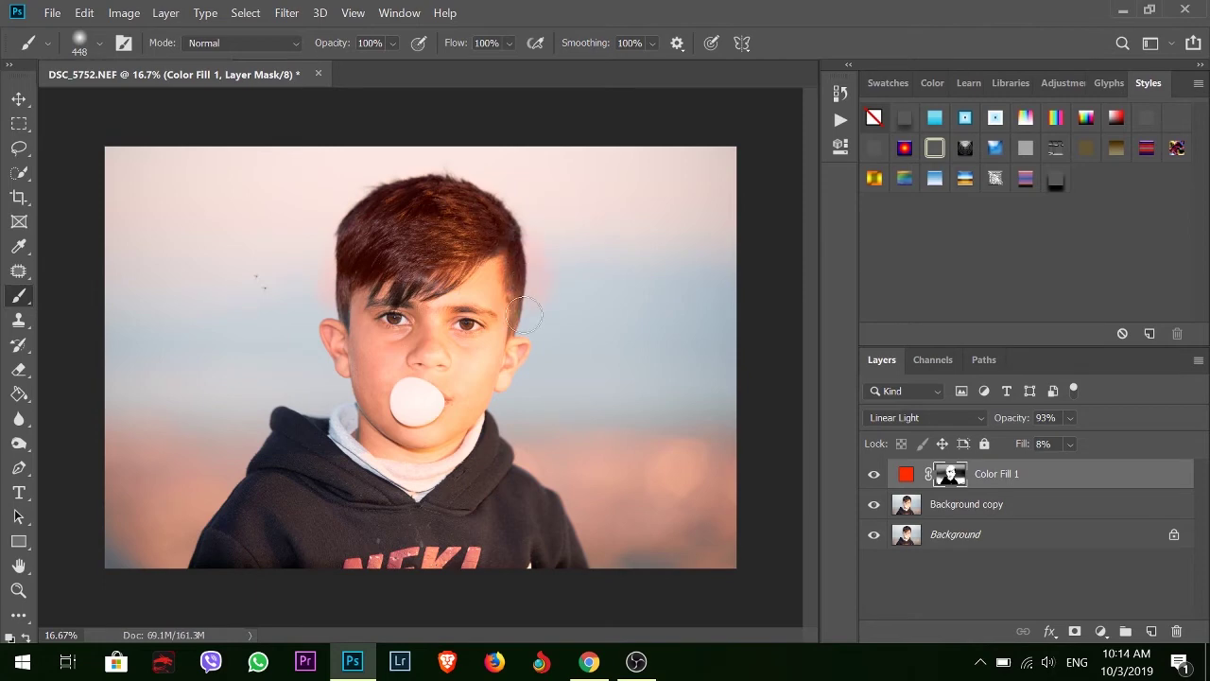
pyautogui.moveTo(426, 288); pyautogui.dragTo(390, 288)
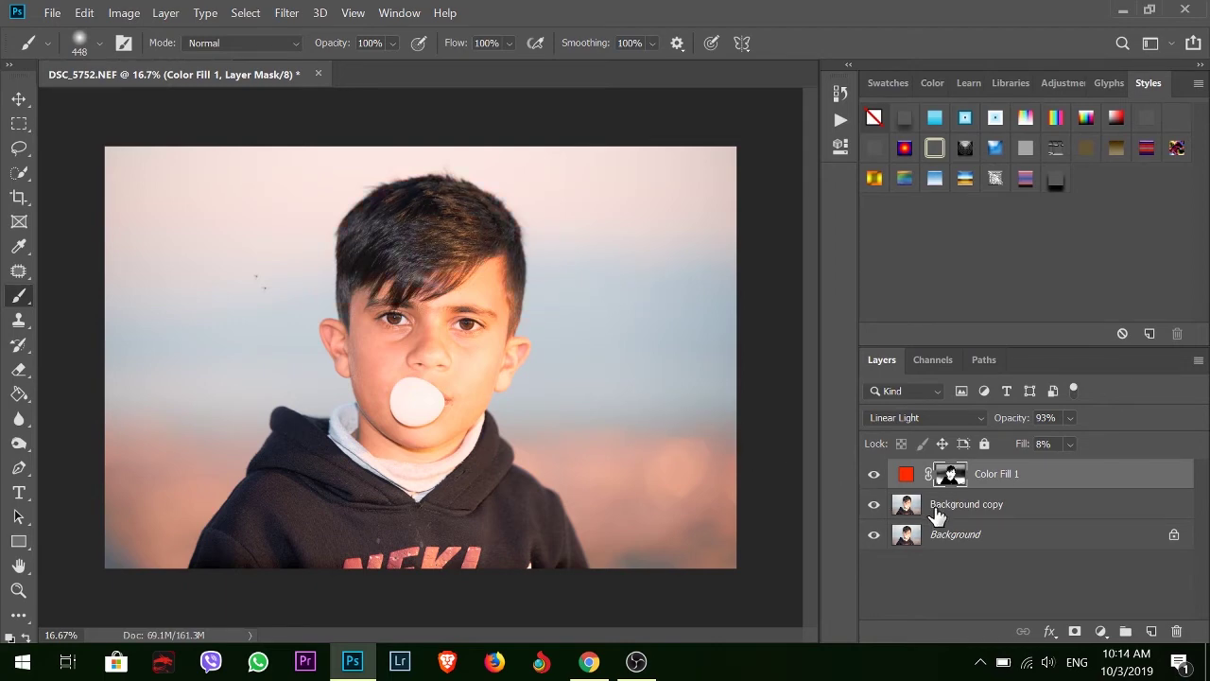
# Compare the portrait with and without the color fill after masking the hair by toggling the Color Fill 1 layer's visibility.
pyautogui.click(873, 476)
pyautogui.click(873, 476)
pyautogui.click(874, 476)
pyautogui.click(874, 476)
pyautogui.click(874, 476)
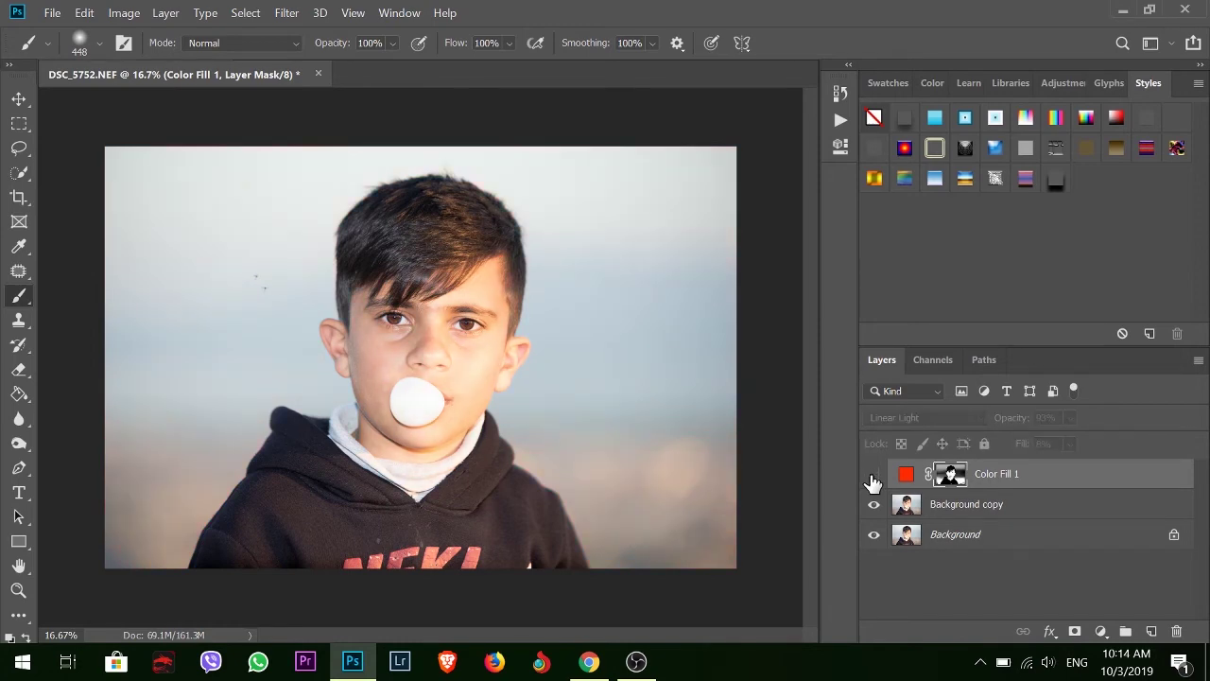
pyautogui.click(873, 476)
pyautogui.click(874, 475)
pyautogui.click(874, 475)
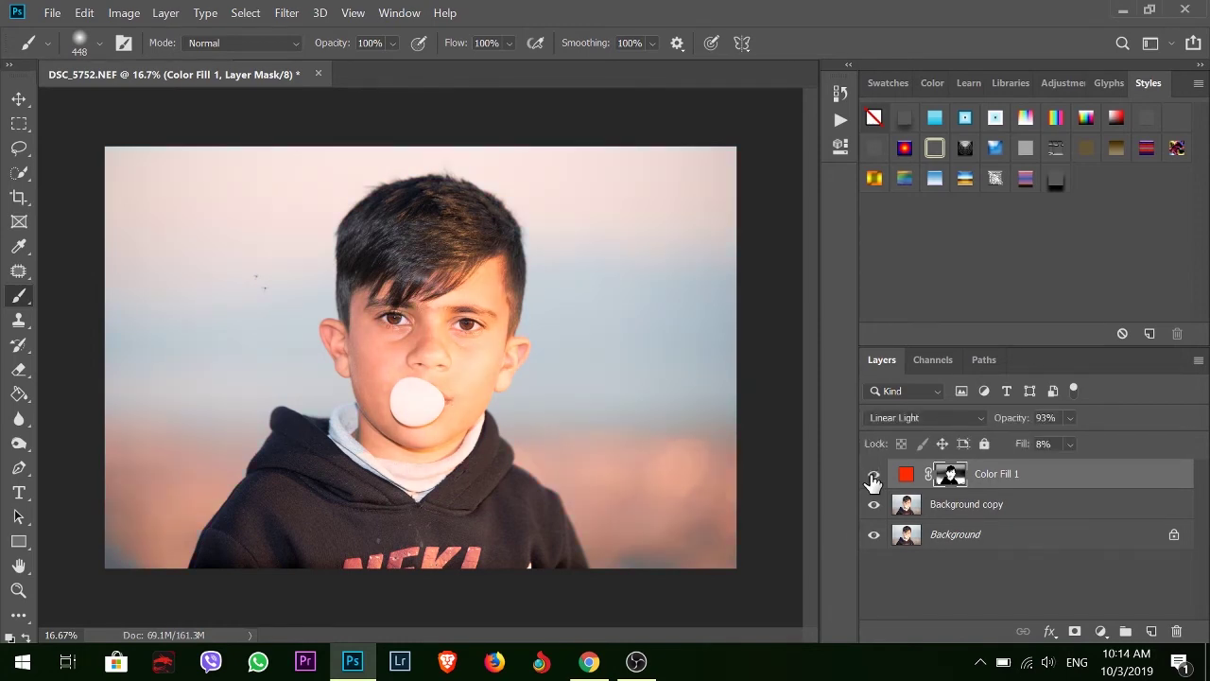
pyautogui.click(873, 476)
pyautogui.click(874, 476)
# Mask the color fill out of the whites of both eyes with a soft 124 px brush.
pyautogui.scroll(5, 395, 413)
pyautogui.scroll(4, 425, 241)
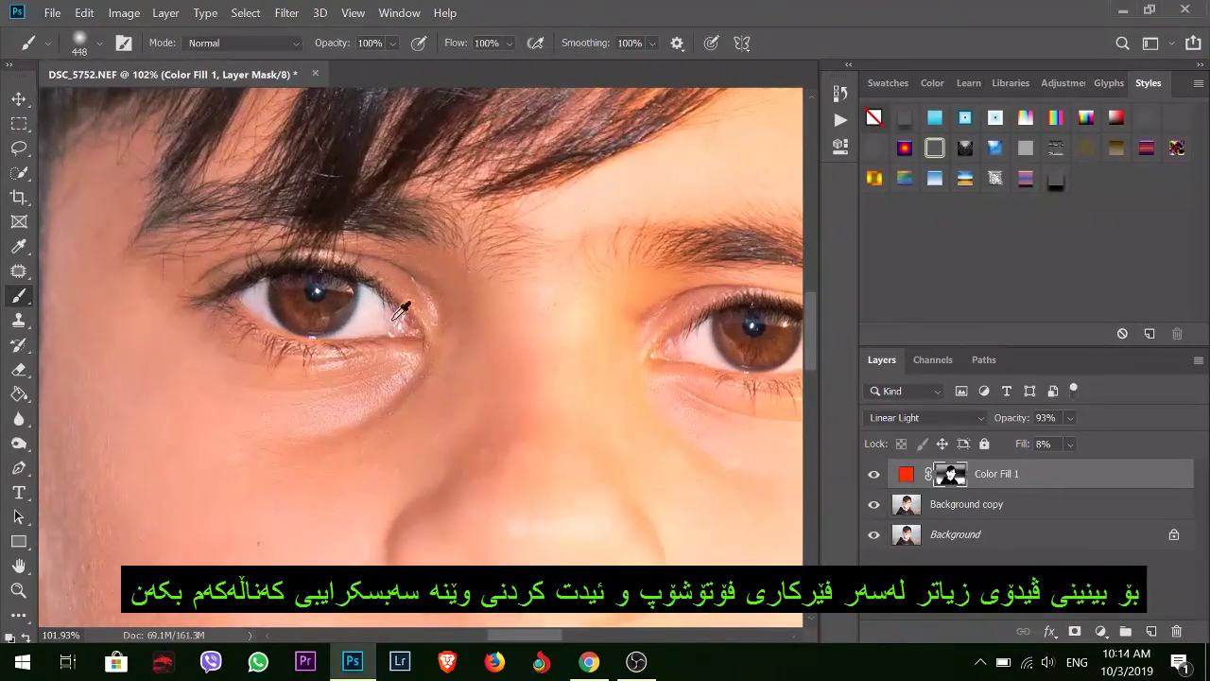
pyautogui.rightClick(342, 321)
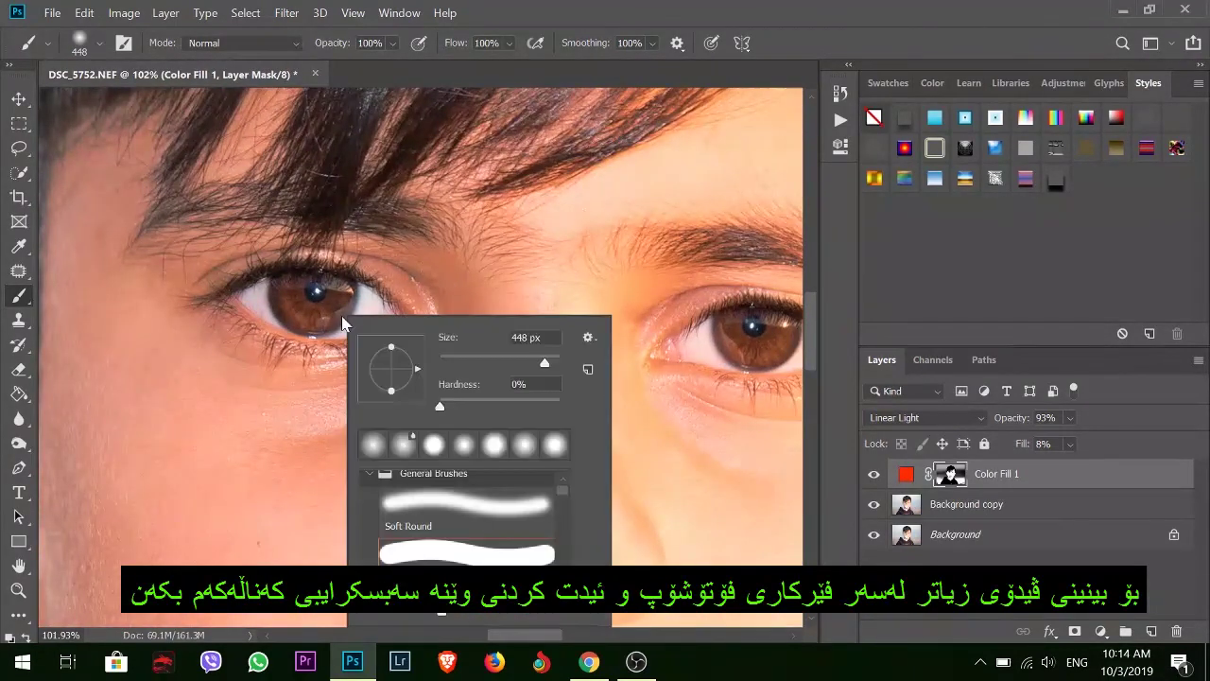
pyautogui.moveTo(544, 362); pyautogui.dragTo(512, 362)
pyautogui.press('Return')
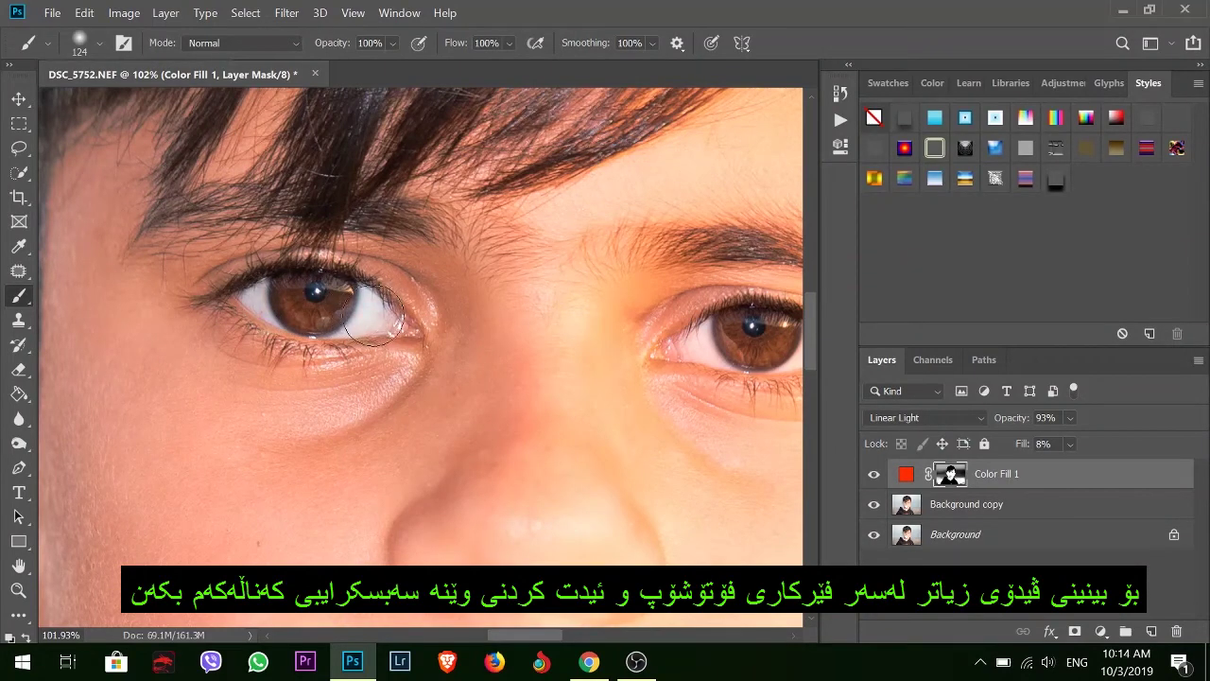
pyautogui.moveTo(472, 345); pyautogui.dragTo(313, 340)
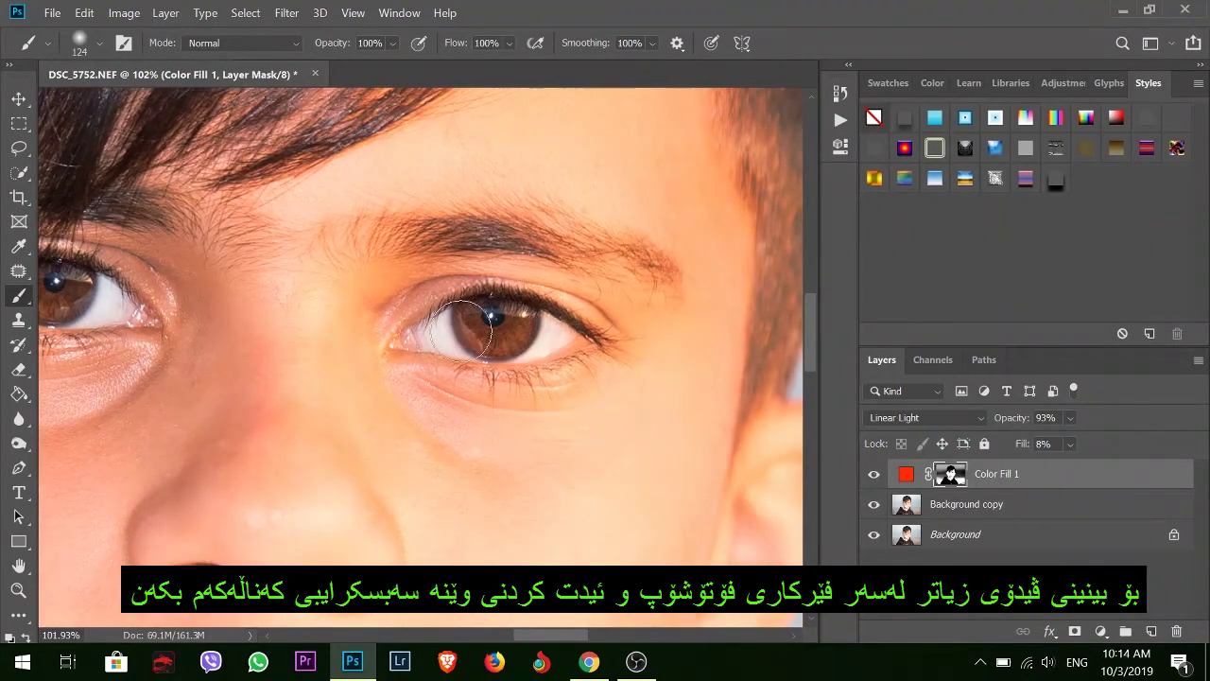
# Reduce the color fill on the right-hand eyebrow by painting the mask with a 53 px brush at 54% opacity.
pyautogui.rightClick(568, 276)
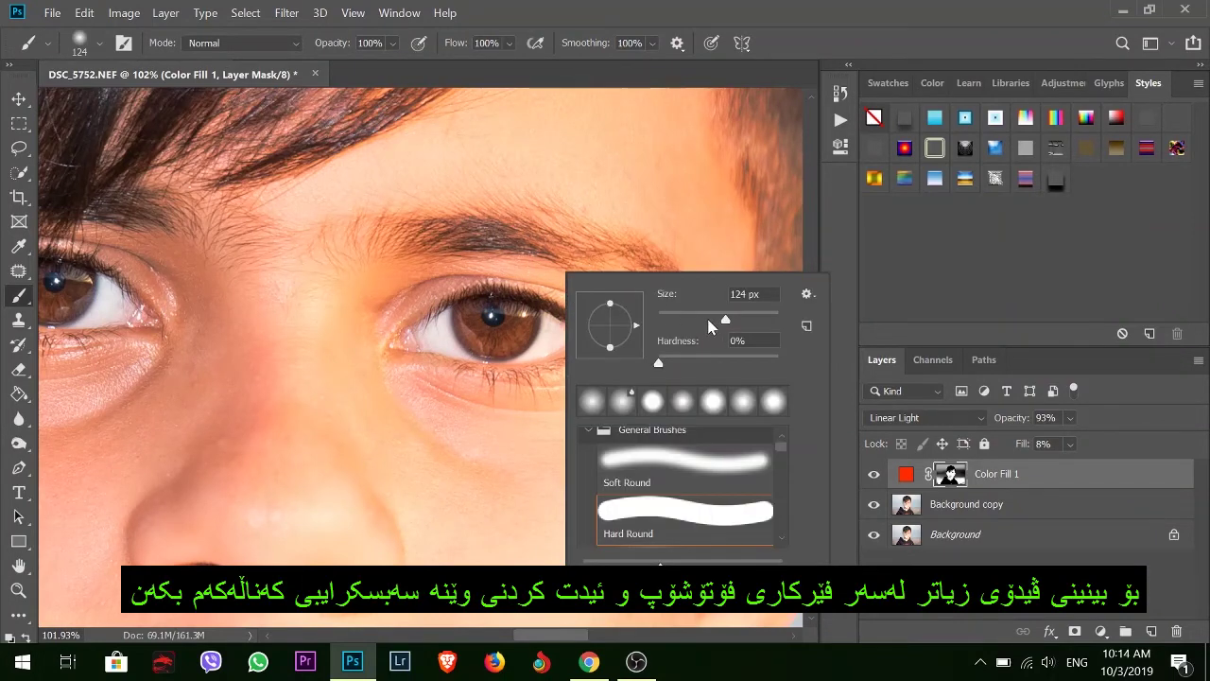
pyautogui.moveTo(711, 322); pyautogui.dragTo(700, 321)
pyautogui.click(393, 43)
pyautogui.click(386, 65)
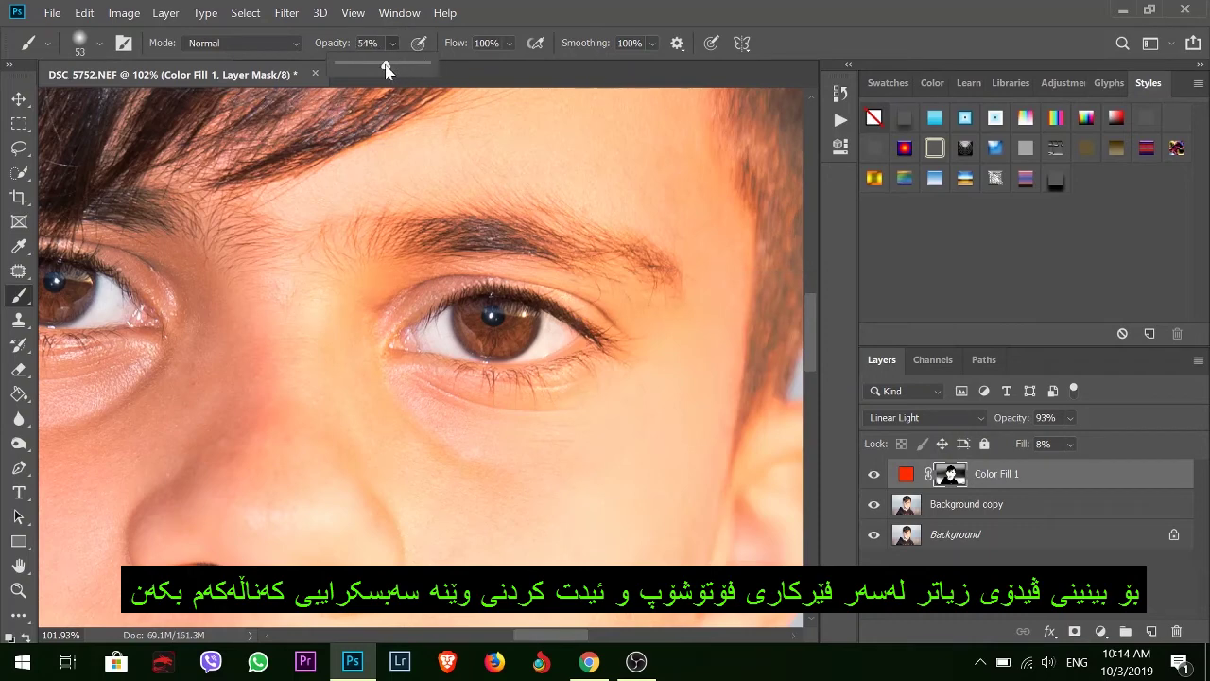
pyautogui.click(424, 239)
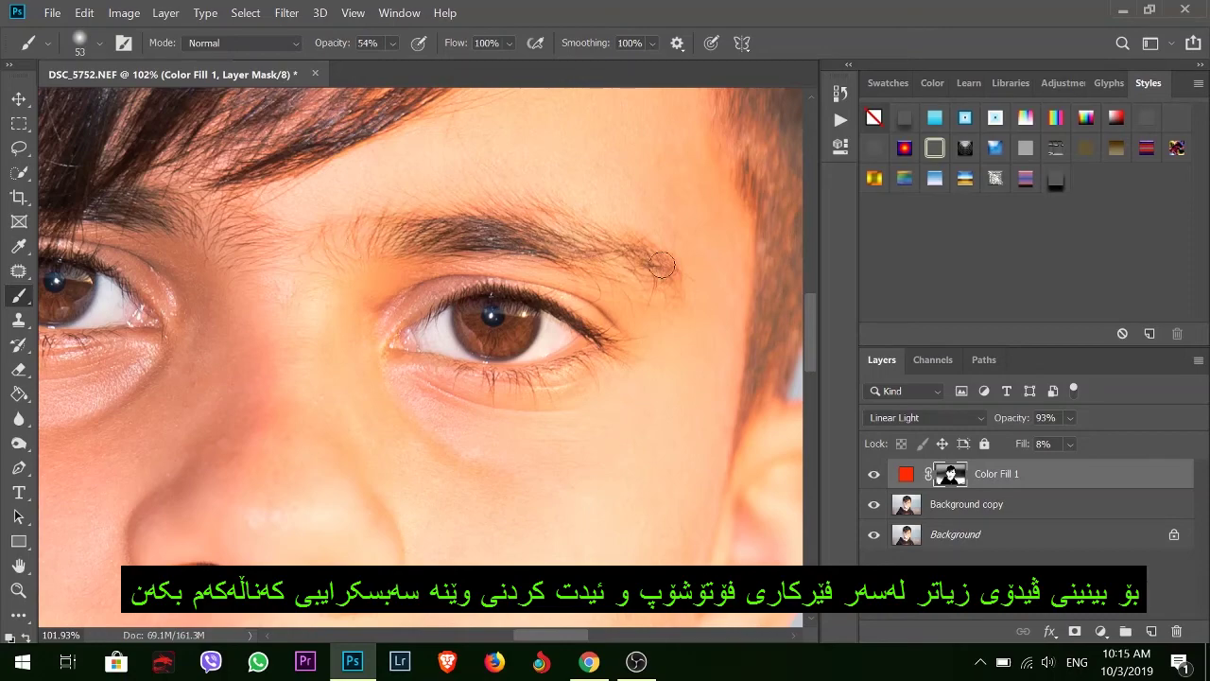
# Mask the color fill out of the fringe over the forehead and the left-hand eyebrow with a 95 px brush at 98% opacity.
pyautogui.click(394, 43)
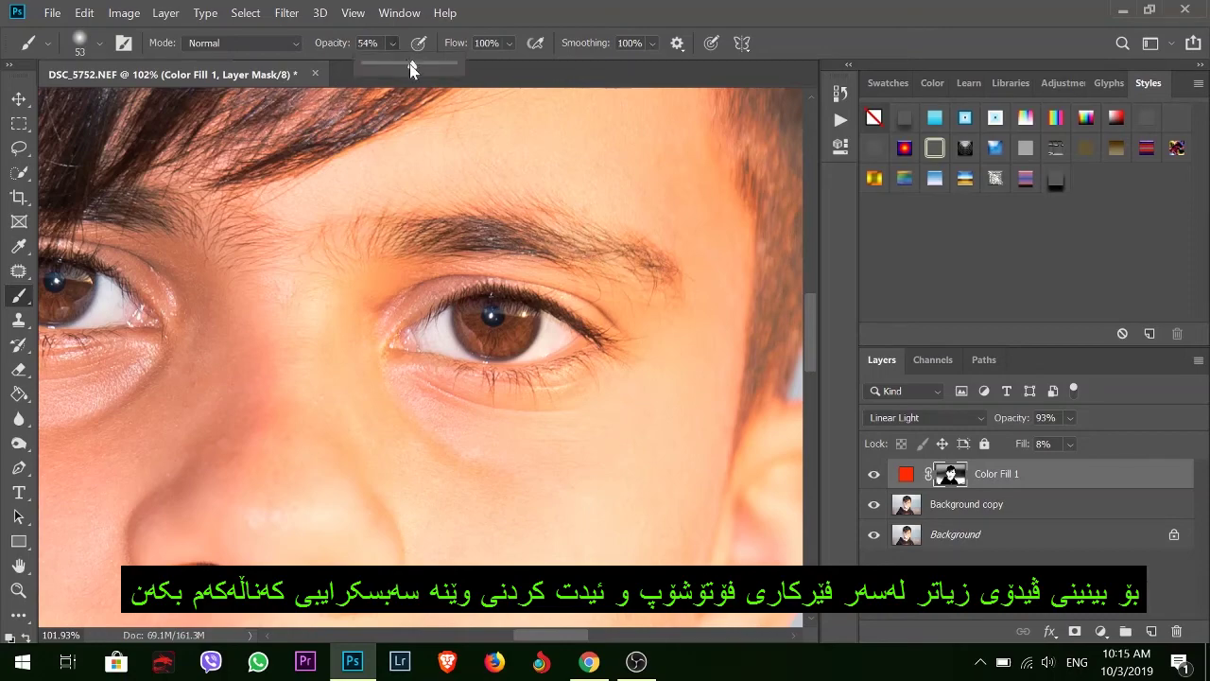
pyautogui.moveTo(413, 65); pyautogui.dragTo(448, 68)
pyautogui.moveTo(364, 217); pyautogui.dragTo(576, 428)
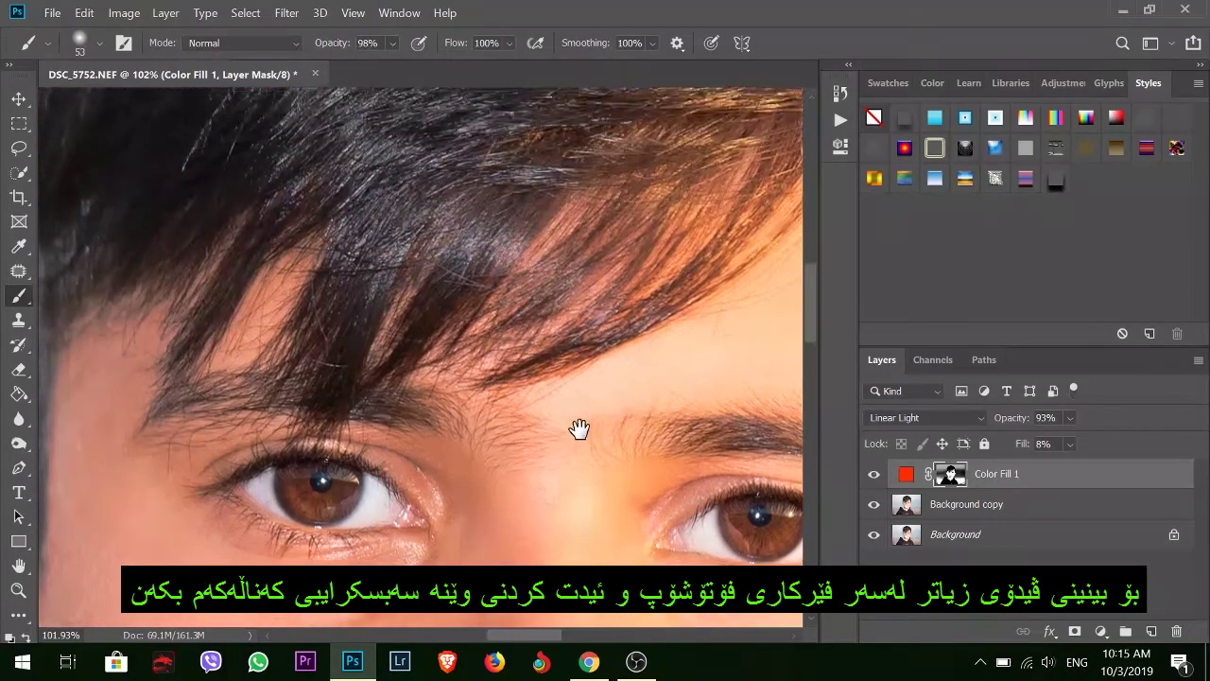
pyautogui.rightClick(566, 270)
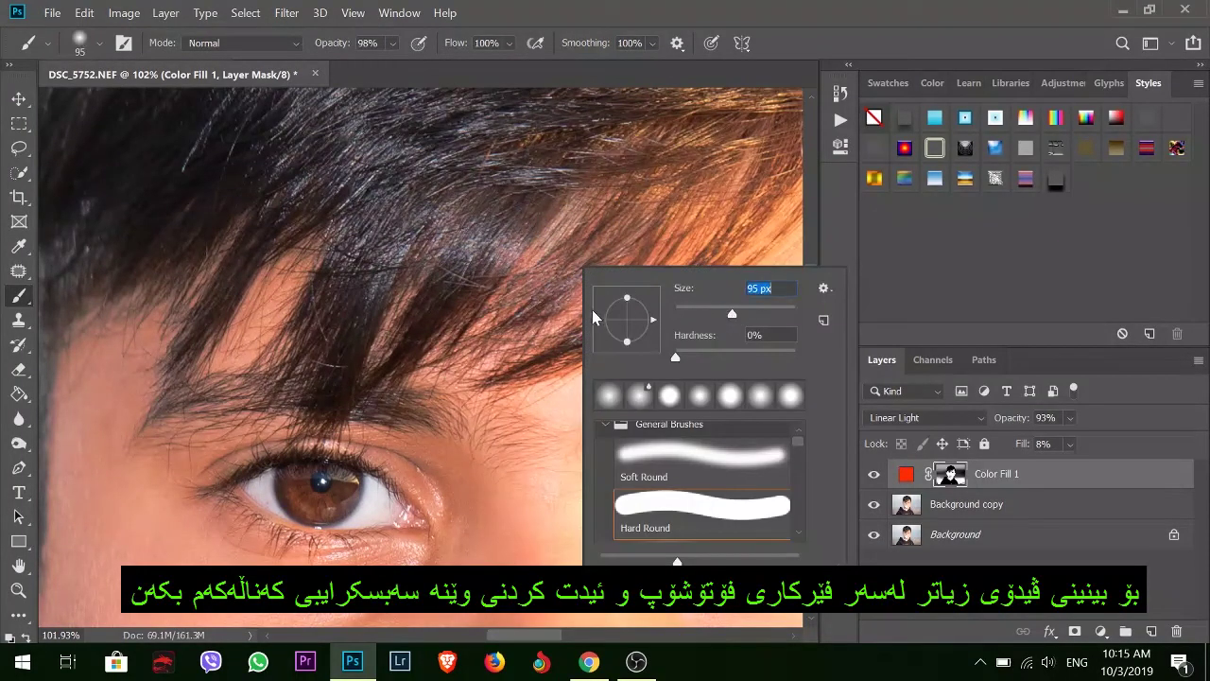
pyautogui.click(409, 416)
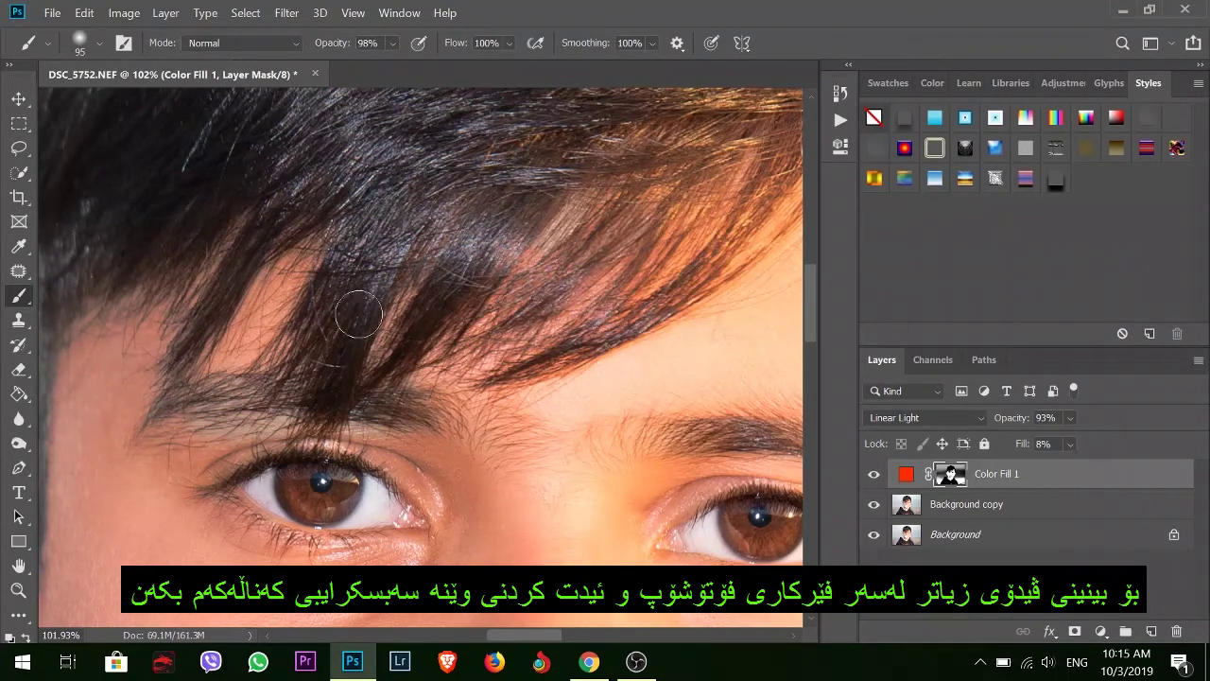
pyautogui.moveTo(400, 324)
pyautogui.mouseDown()
pyautogui.moveTo(602, 526)
pyautogui.moveTo(662, 230)
pyautogui.mouseUp()
# Paint the layer mask over the left-hand eye and the white collar to remove the color fill there.
pyautogui.moveTo(513, 419); pyautogui.dragTo(440, 324)
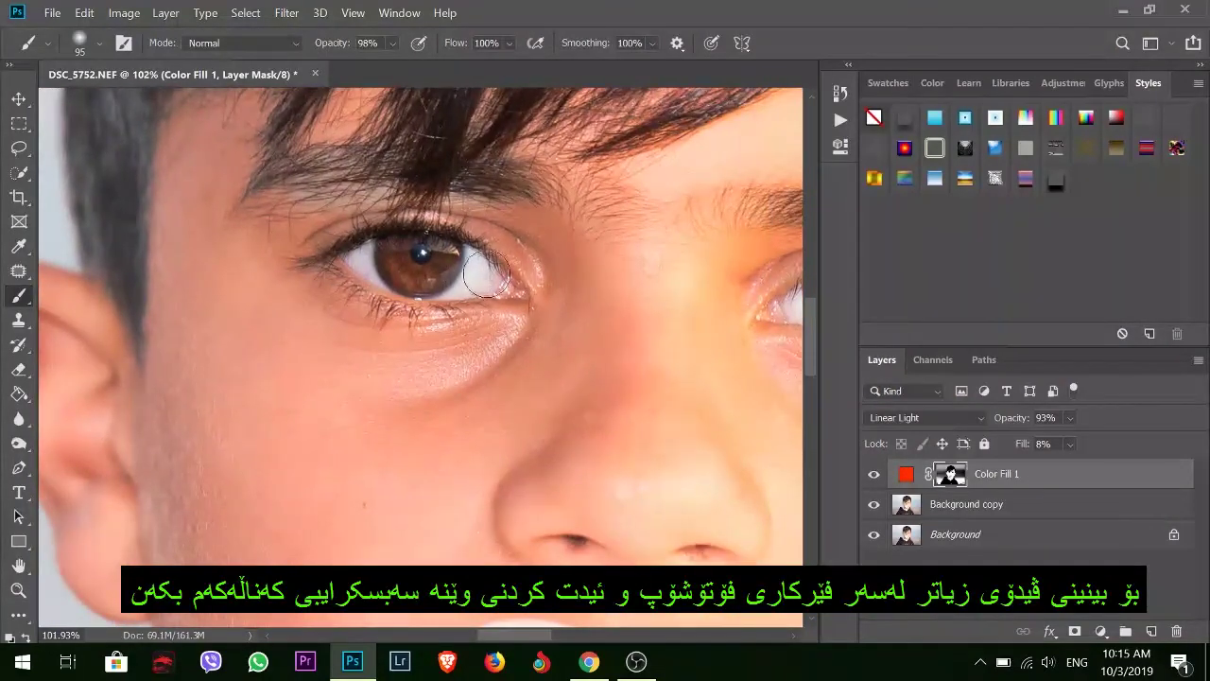
pyautogui.moveTo(487, 275); pyautogui.dragTo(376, 264)
pyautogui.moveTo(557, 433); pyautogui.dragTo(373, 210)
pyautogui.moveTo(408, 375)
pyautogui.mouseDown()
pyautogui.moveTo(571, 362)
pyautogui.moveTo(578, 208)
pyautogui.moveTo(549, 260)
pyautogui.moveTo(552, 353)
pyautogui.moveTo(451, 398)
pyautogui.moveTo(438, 388)
pyautogui.moveTo(543, 357)
pyautogui.moveTo(481, 375)
pyautogui.moveTo(148, 404)
pyautogui.moveTo(152, 389)
pyautogui.moveTo(370, 394)
pyautogui.moveTo(320, 418)
pyautogui.moveTo(450, 431)
pyautogui.moveTo(215, 483)
pyautogui.moveTo(438, 469)
pyautogui.moveTo(303, 529)
pyautogui.mouseUp()
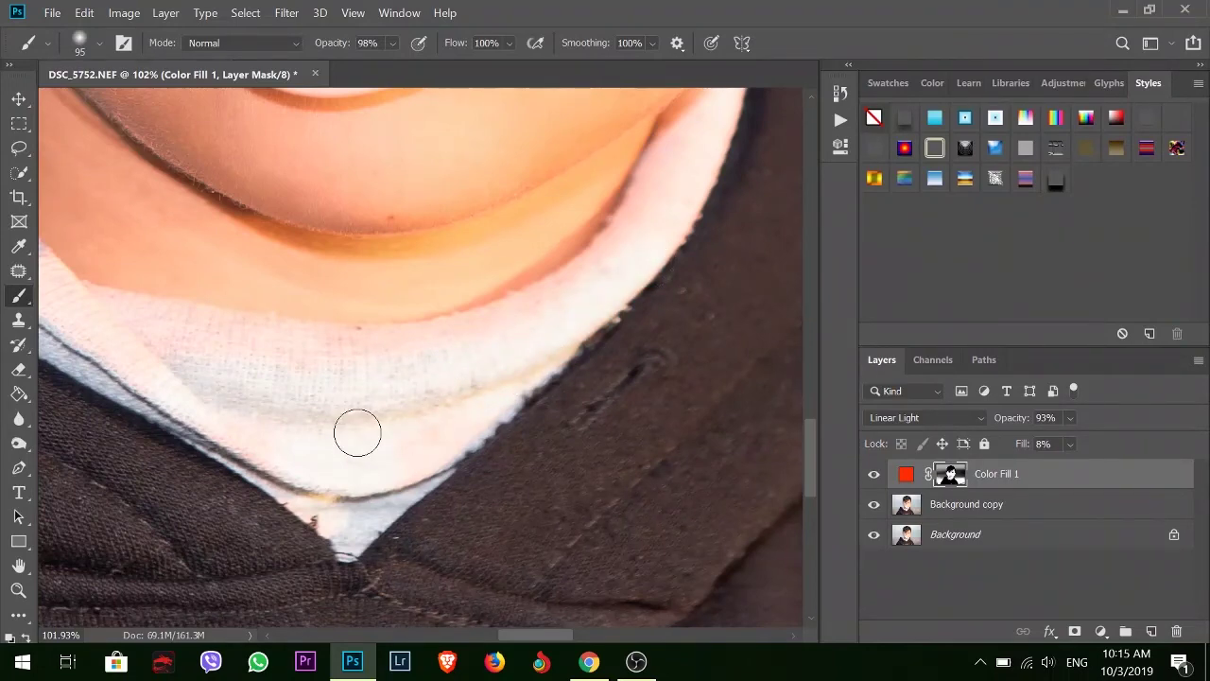
# Check the refined mask on the whole portrait by switching the Color Fill 1 layer off and on.
pyautogui.scroll(-3, 384, 438)
pyautogui.scroll(-8, 393, 433)
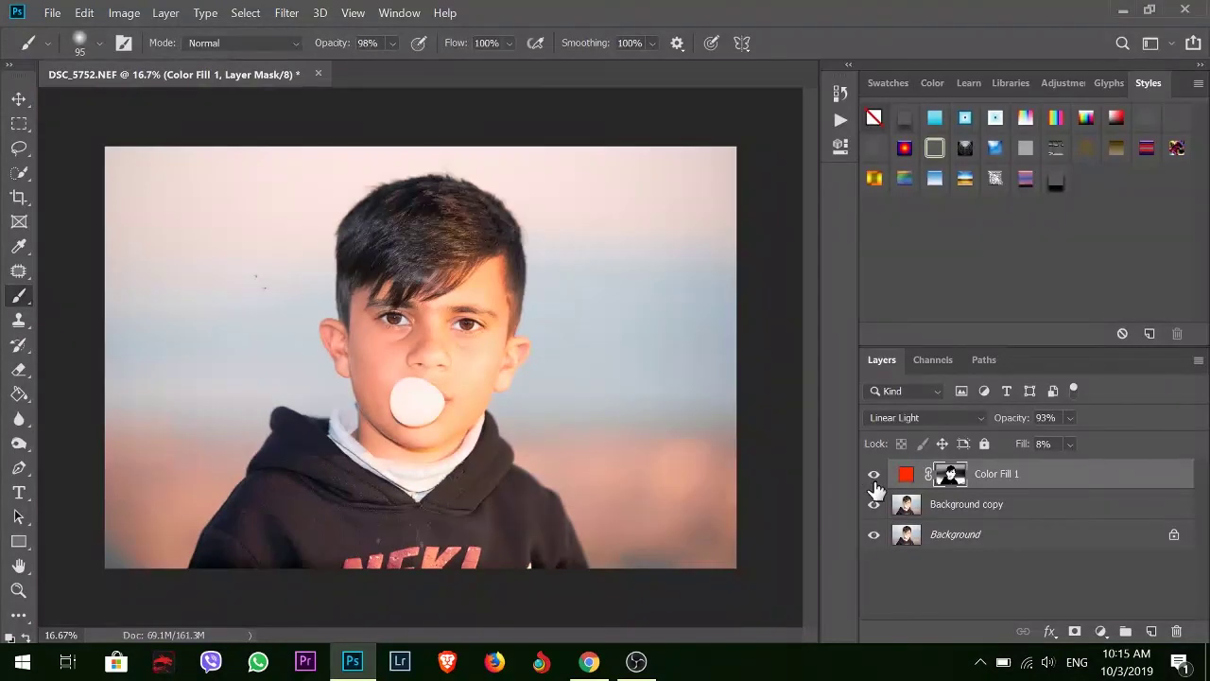
pyautogui.click(873, 475)
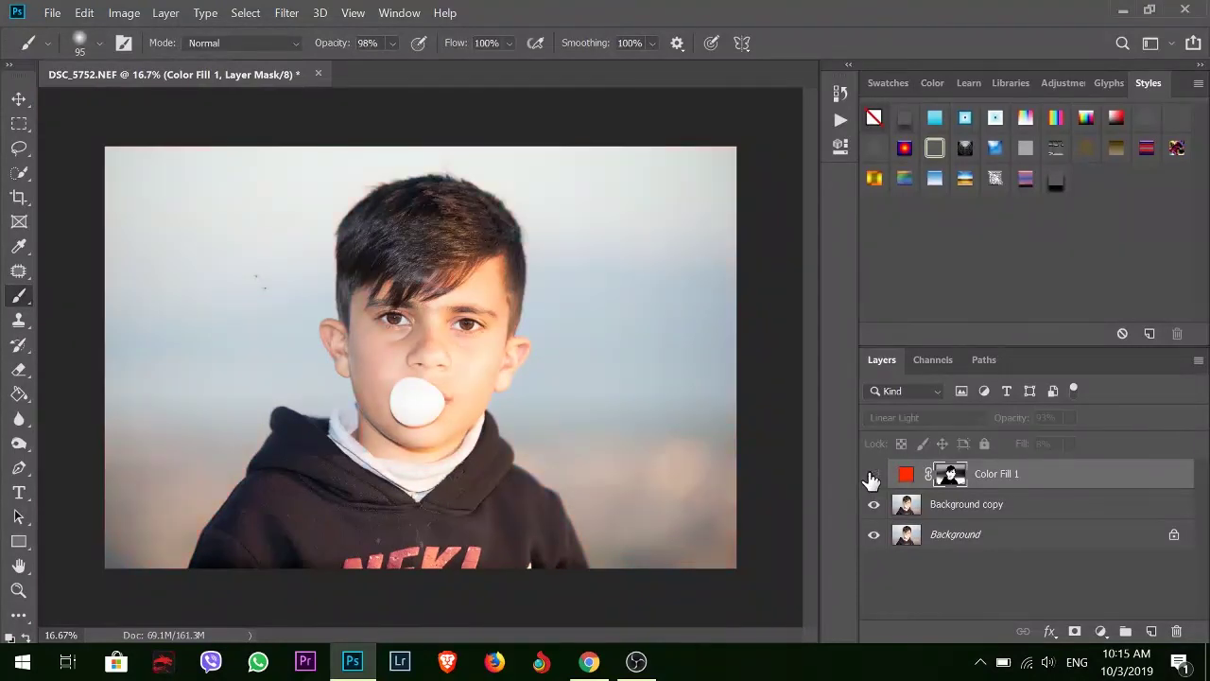
pyautogui.click(872, 475)
pyautogui.click(871, 476)
pyautogui.click(872, 476)
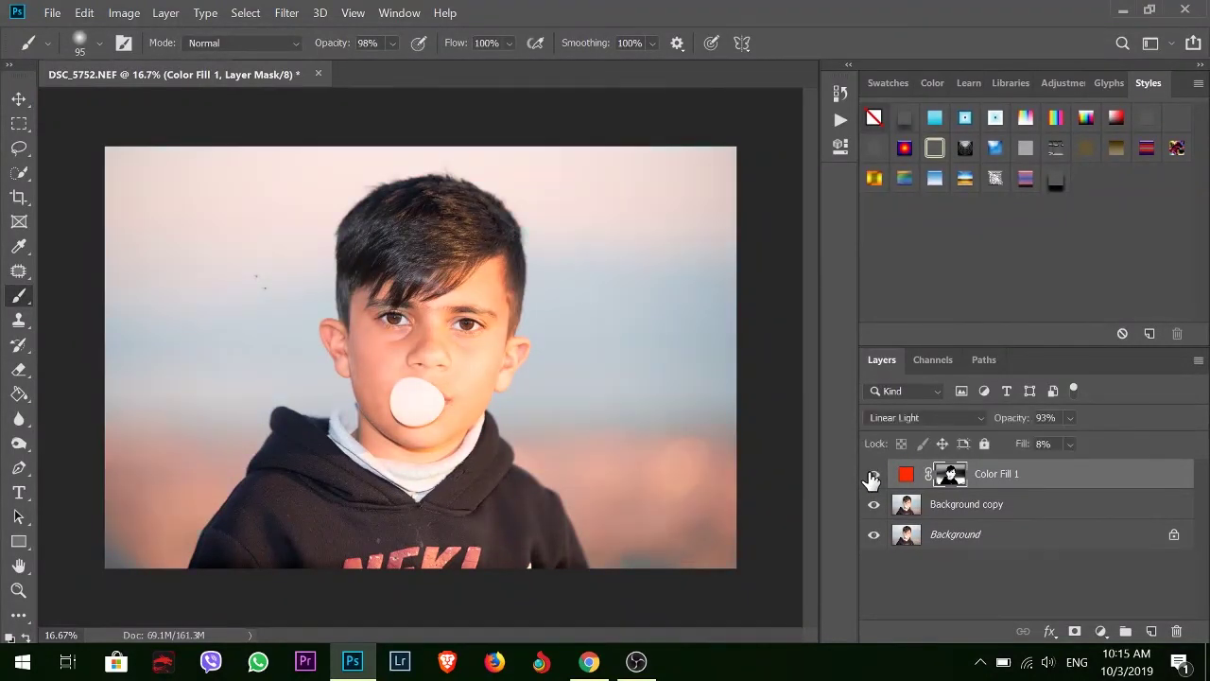
pyautogui.click(872, 476)
pyautogui.click(872, 477)
# Soften the color fill along the hair at the right-hand temple by painting the mask with a 187 px brush at 46% opacity.
pyautogui.scroll(3, 546, 251)
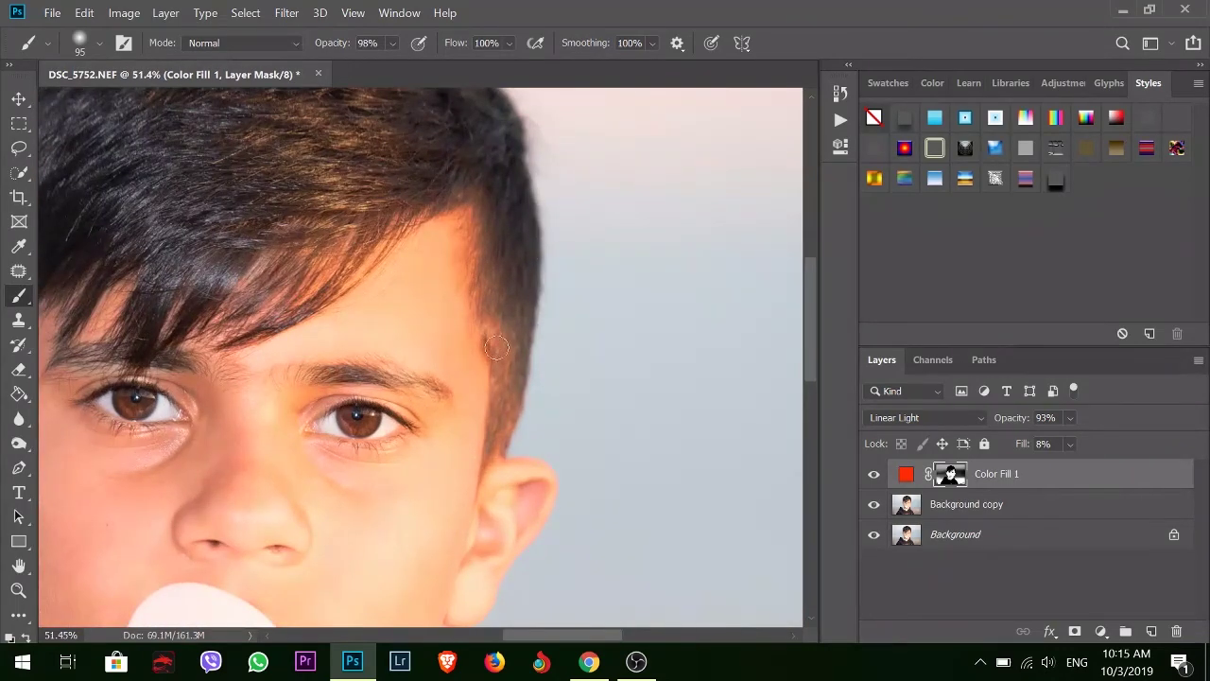
pyautogui.rightClick(562, 339)
pyautogui.moveTo(708, 388); pyautogui.dragTo(733, 384)
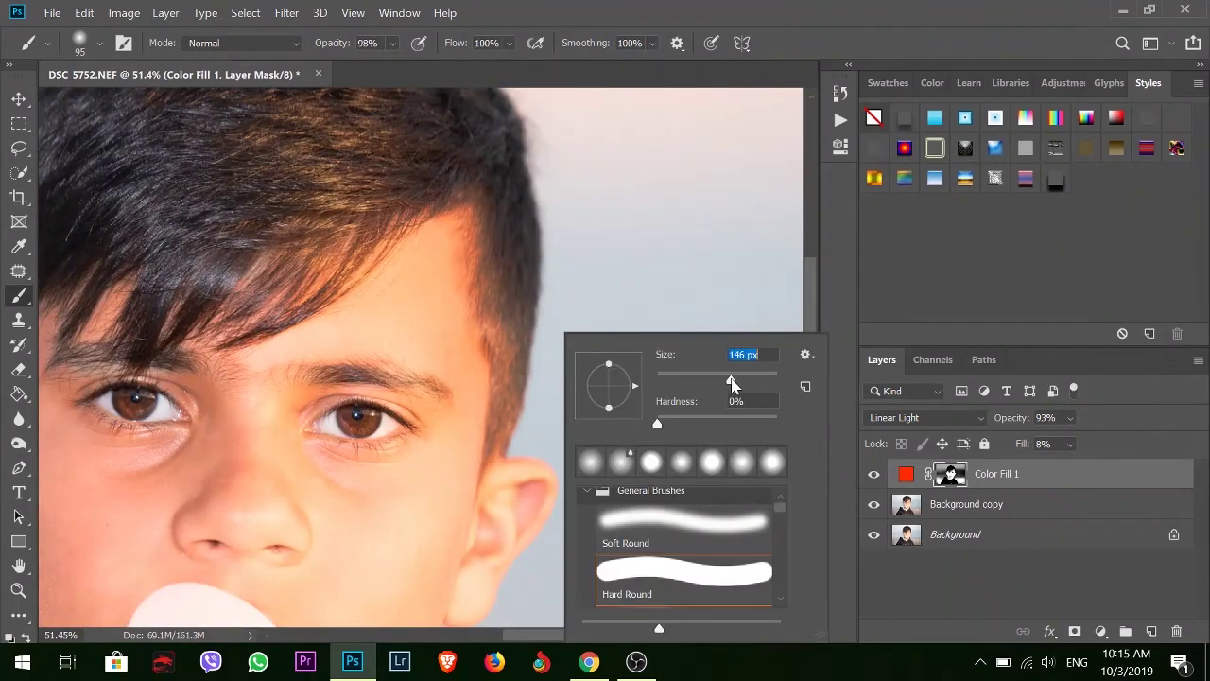
pyautogui.moveTo(392, 42); pyautogui.dragTo(379, 67)
pyautogui.rightClick(609, 303)
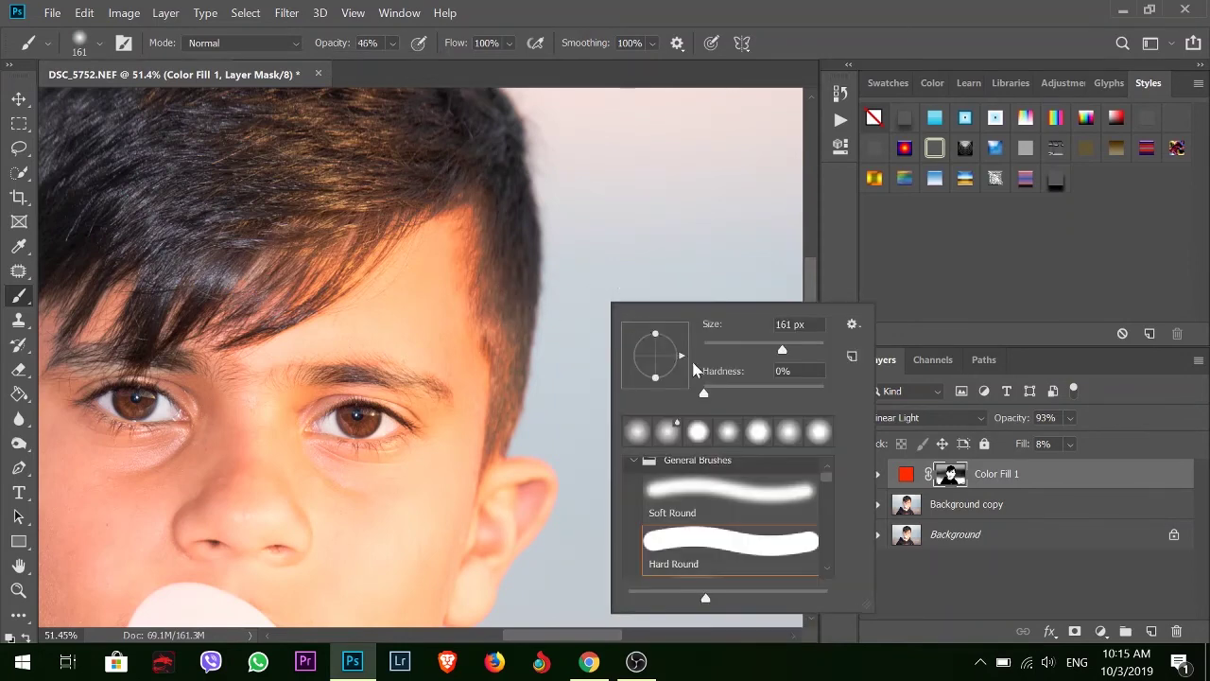
pyautogui.moveTo(782, 354); pyautogui.dragTo(791, 356)
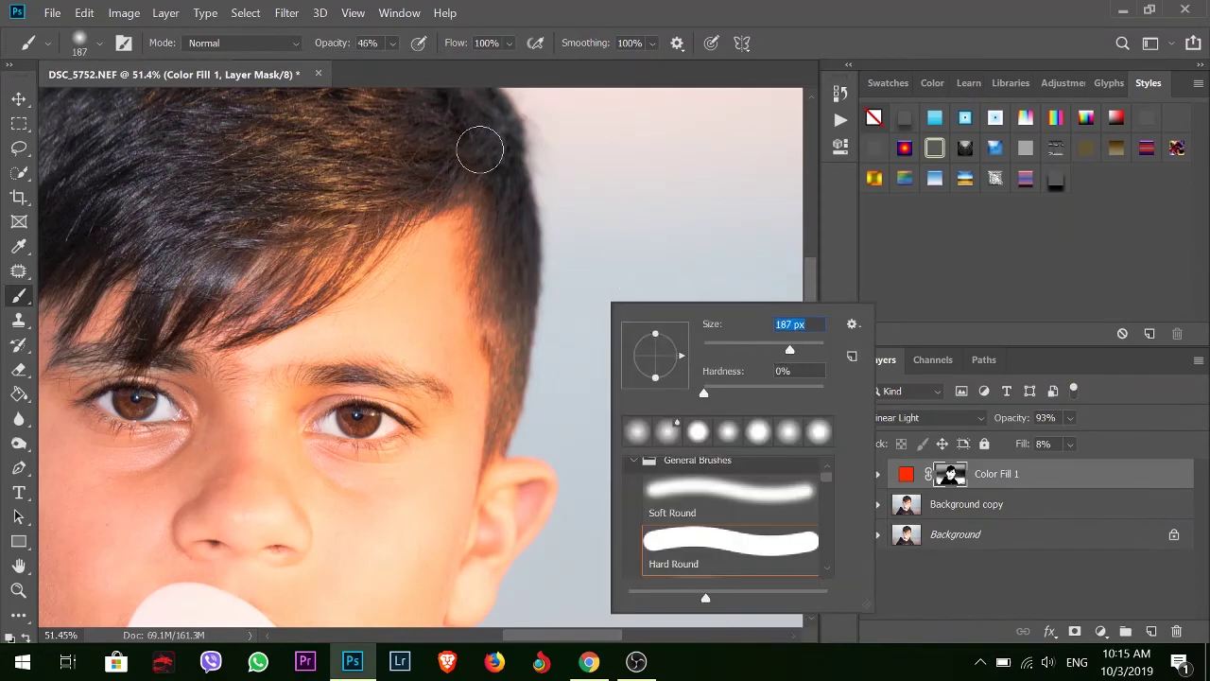
pyautogui.moveTo(480, 151)
pyautogui.mouseDown()
pyautogui.moveTo(477, 257)
pyautogui.moveTo(503, 347)
pyautogui.moveTo(501, 406)
pyautogui.mouseUp()
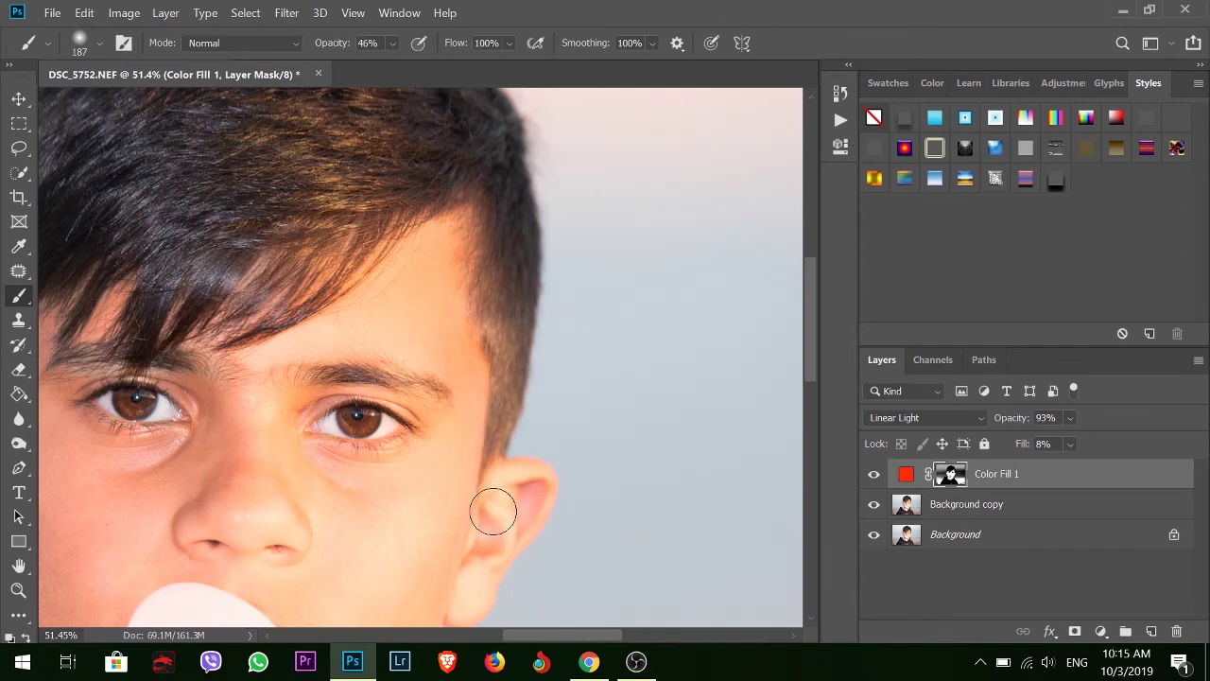
# Inspect the final skin tone on the whole portrait and close up, with the color fill layer hidden and shown.
pyautogui.scroll(-3, 469, 397)
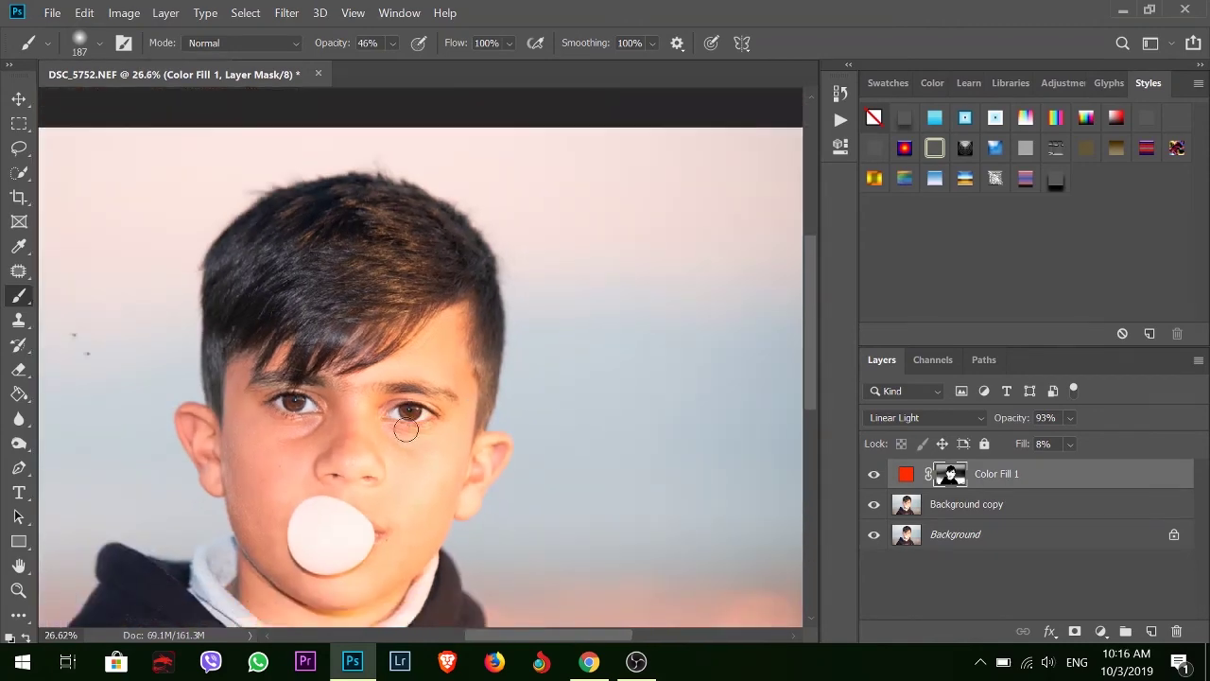
pyautogui.scroll(-2, 529, 387)
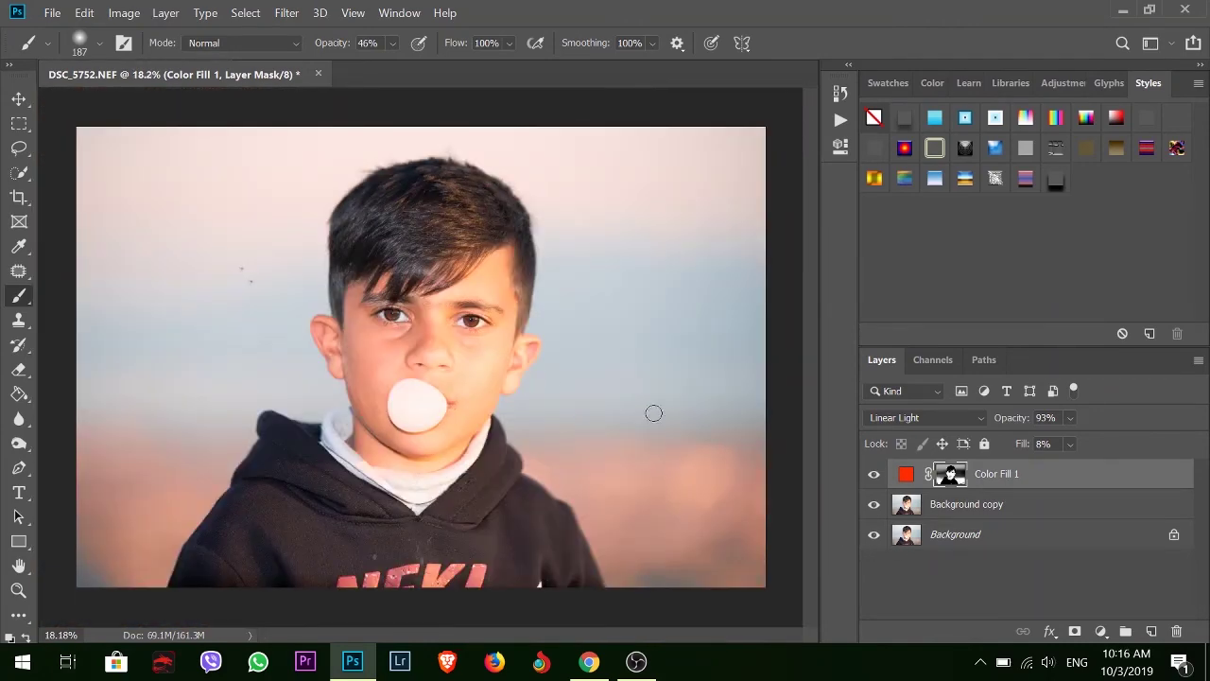
pyautogui.scroll(4, 442, 316)
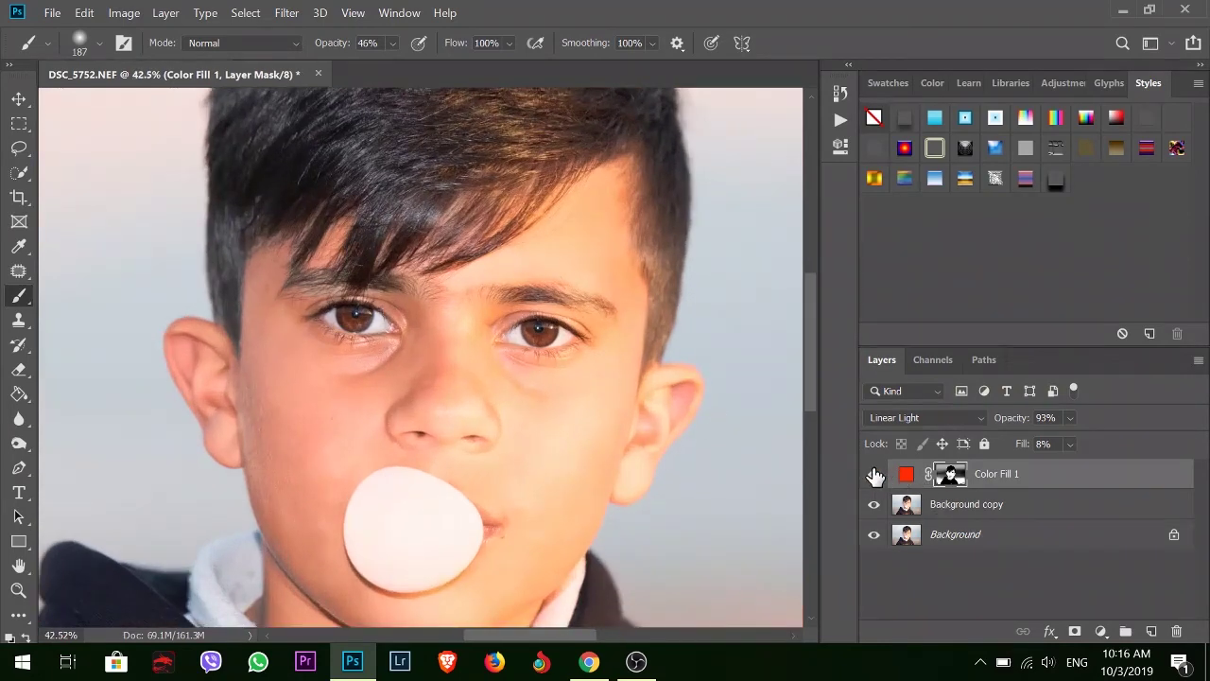
pyautogui.click(875, 474)
pyautogui.click(874, 475)
pyautogui.click(874, 474)
pyautogui.click(874, 475)
pyautogui.scroll(-3, 675, 402)
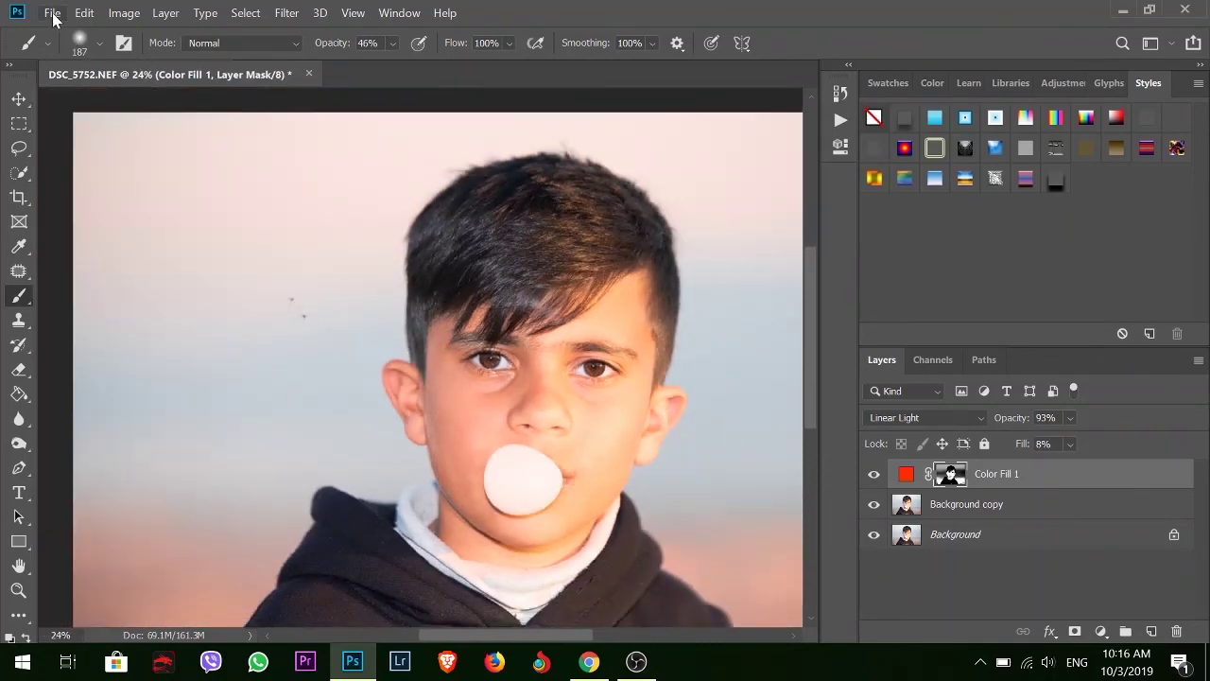